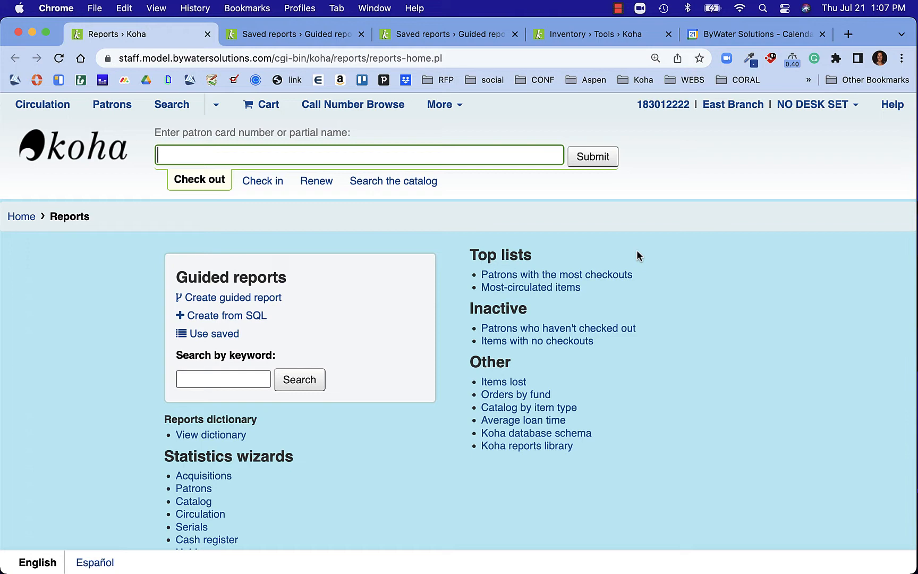
scroll(636, 255, "down", 2)
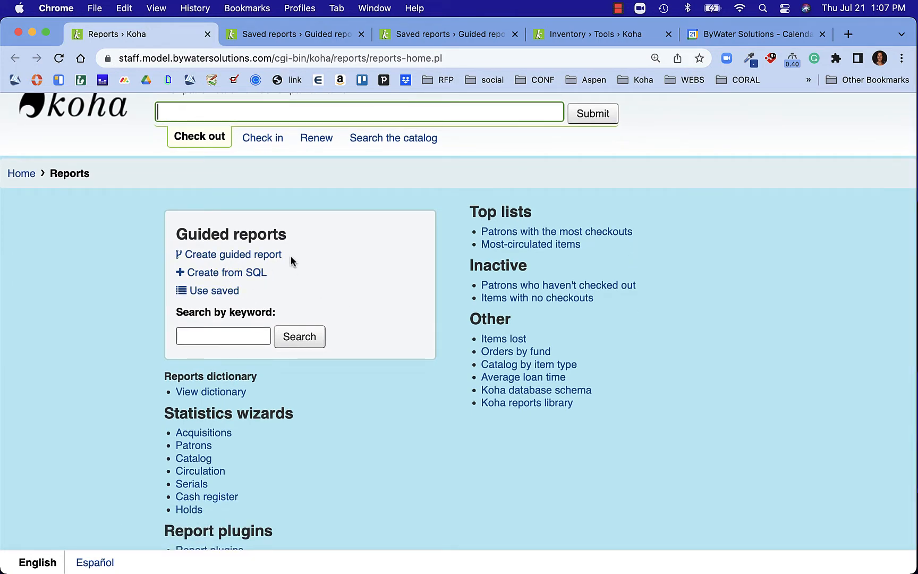
left_click(250, 256)
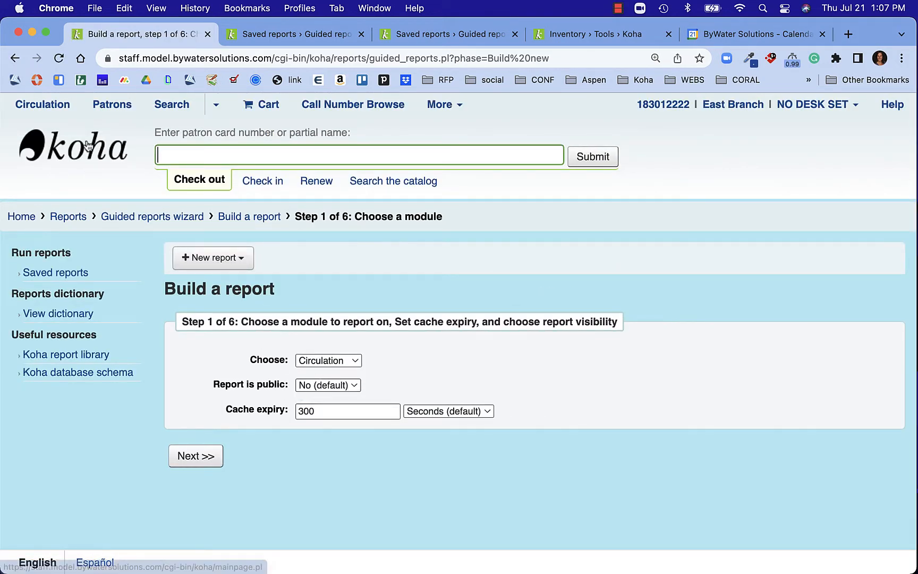
left_click(15, 58)
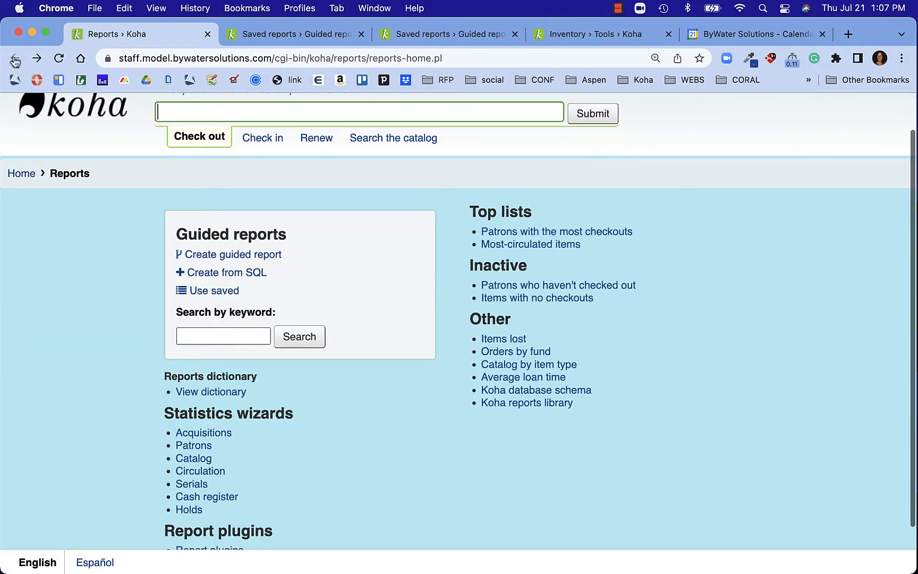
Step: Open the saved reports filtered by the keyword "weeding" and start the report Never Circulated Items for Weeding
left_click(219, 291)
scroll(440, 312, "down", 3)
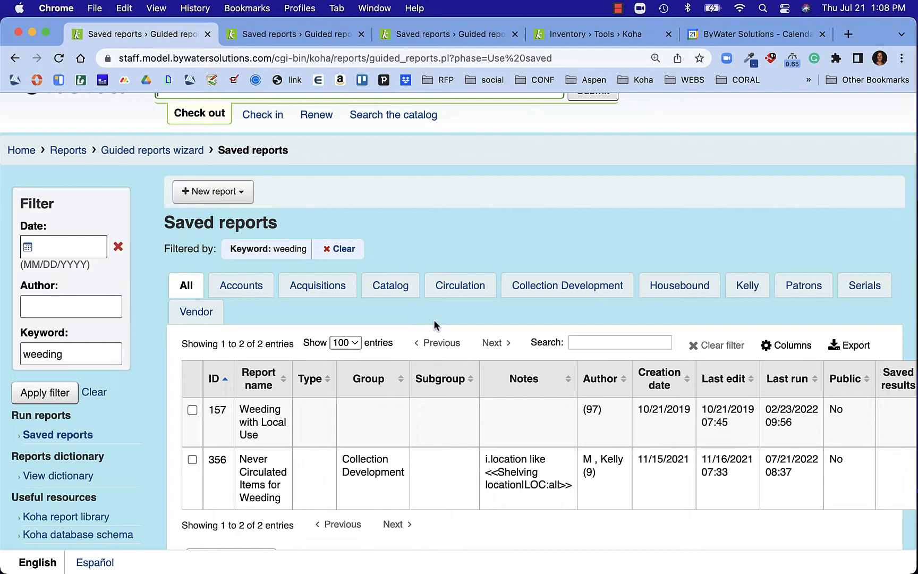
left_click(303, 35)
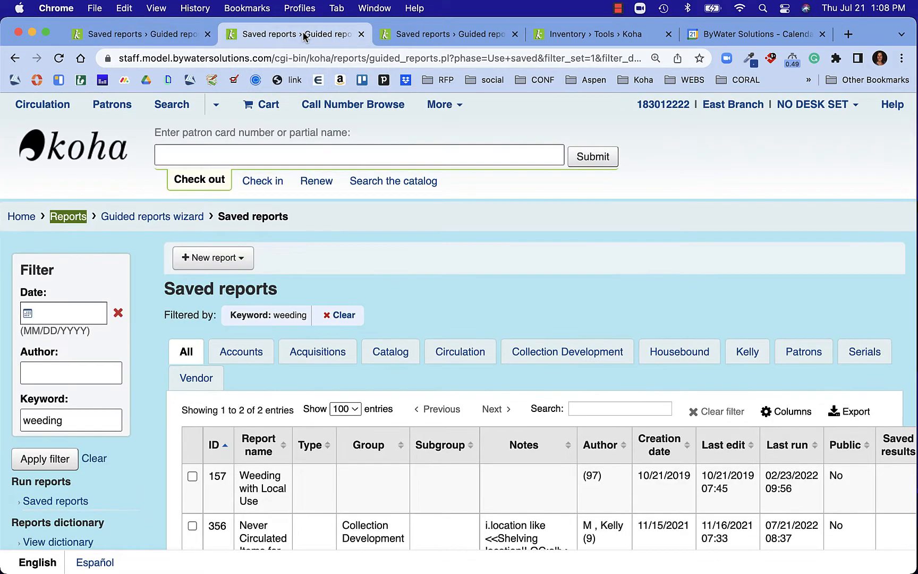
scroll(339, 215, "down", 3)
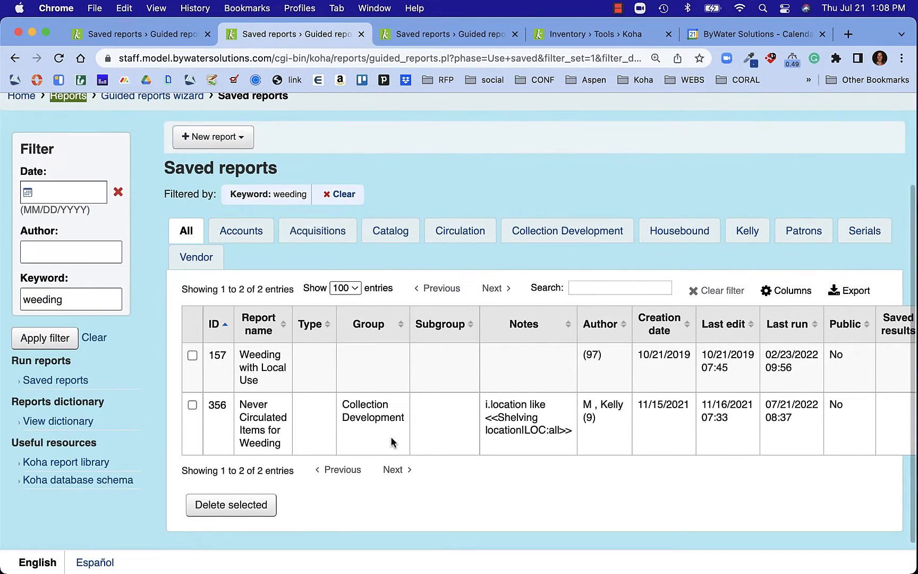
scroll(495, 465, "right", 3)
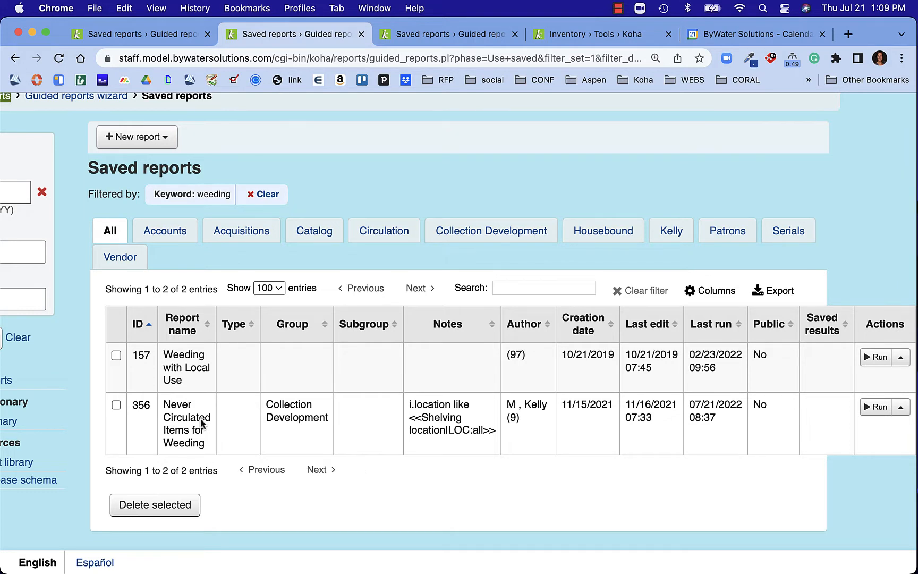
left_click_drag(163, 404, 217, 445)
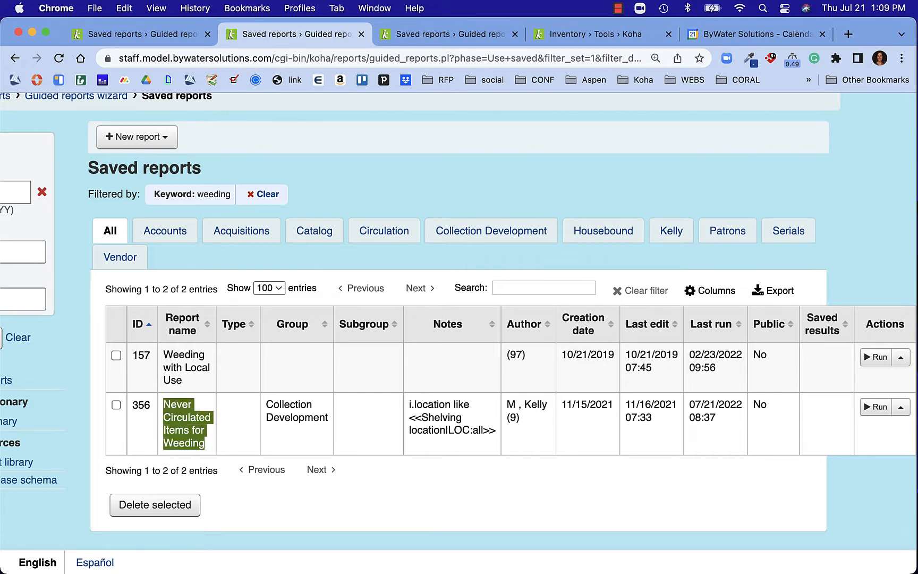
left_click(874, 412)
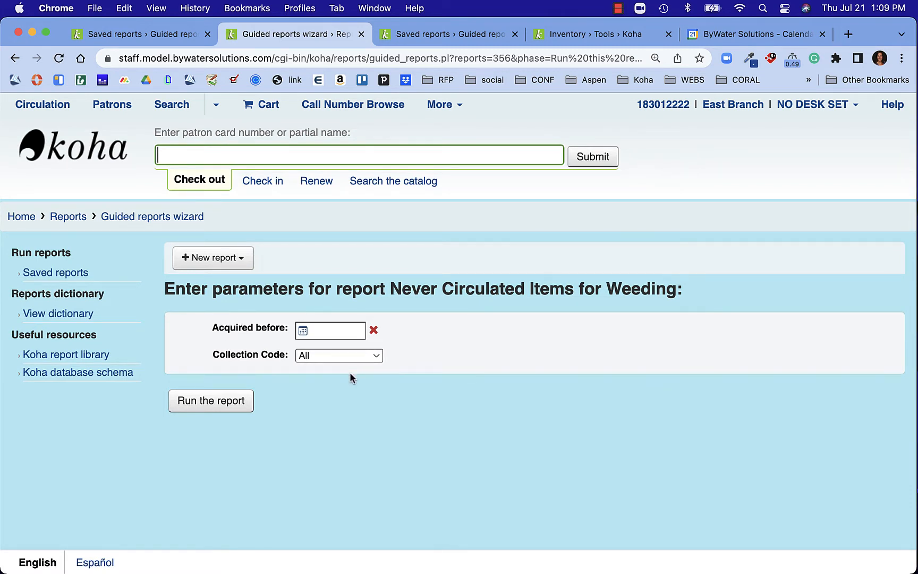
Step: Set the report's Acquired before date to 07/01/2015
left_click(323, 331)
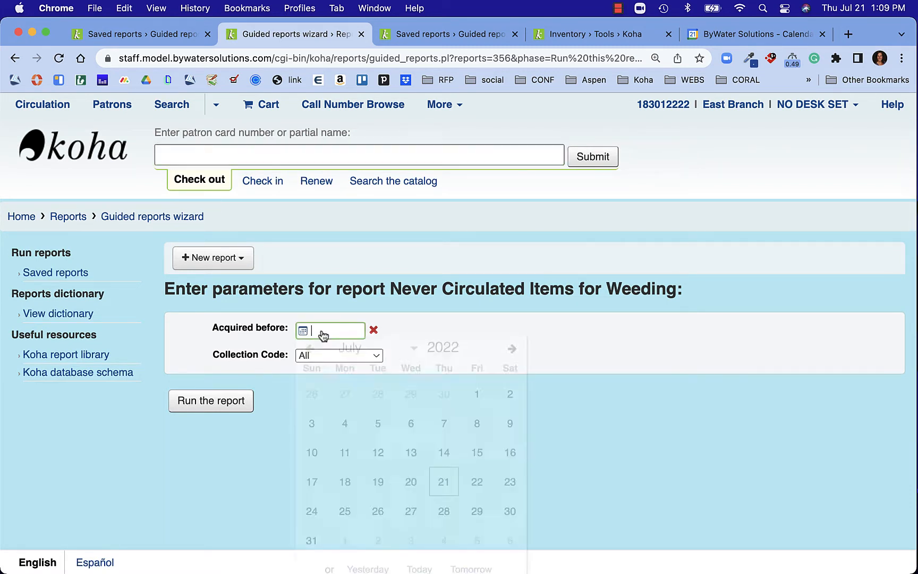
left_click(473, 360)
left_click(473, 361)
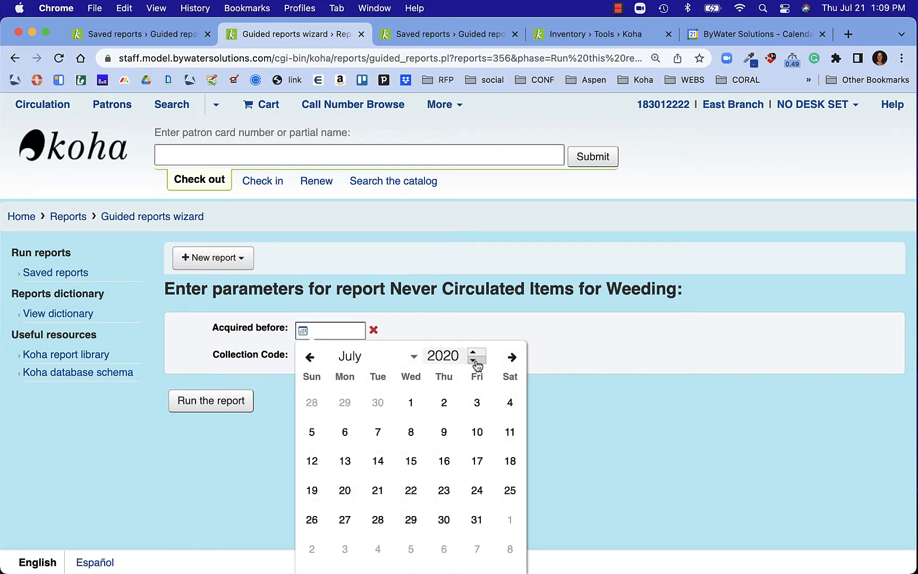
left_click(472, 360)
left_click(473, 360)
left_click(473, 360)
left_click(473, 360)
left_click(473, 360)
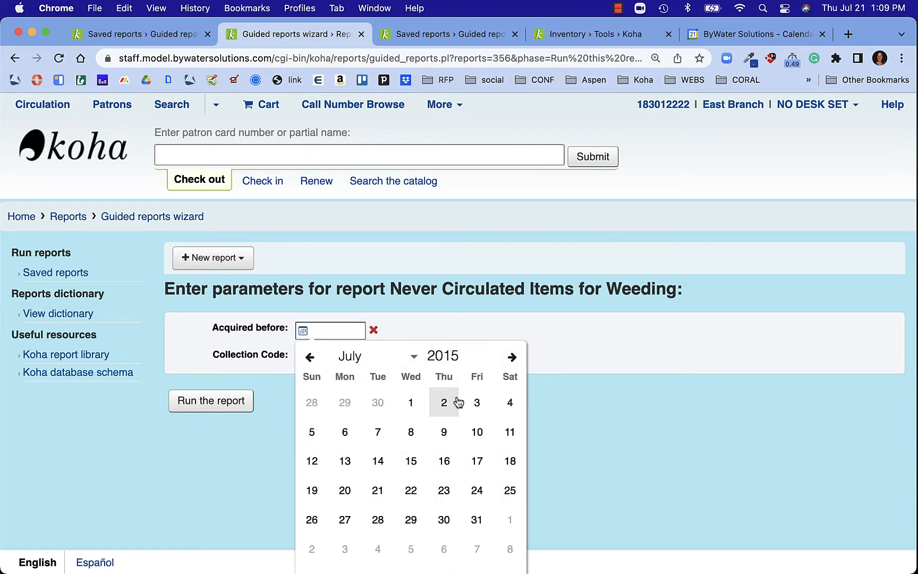
left_click(412, 402)
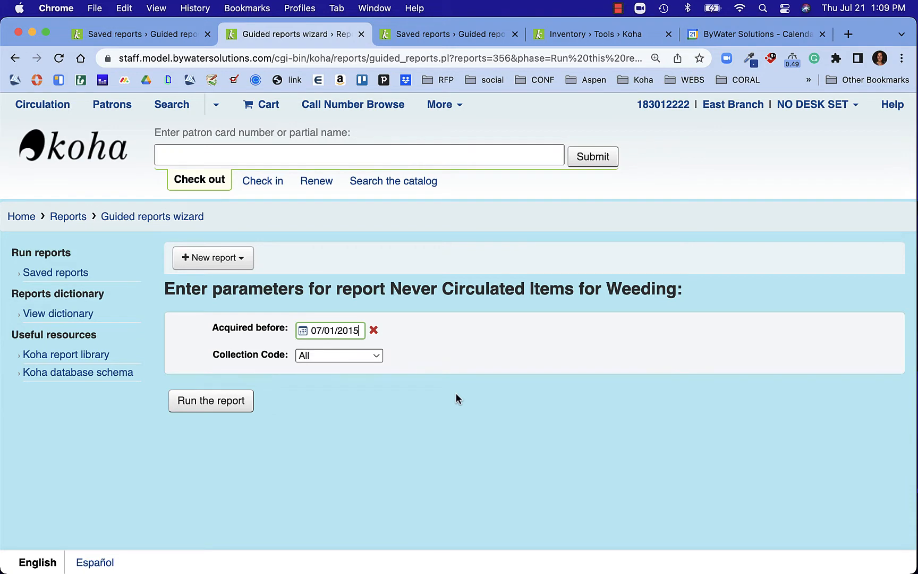
Step: Limit the weeding report to the Fiction collection code and run it
left_click(351, 355)
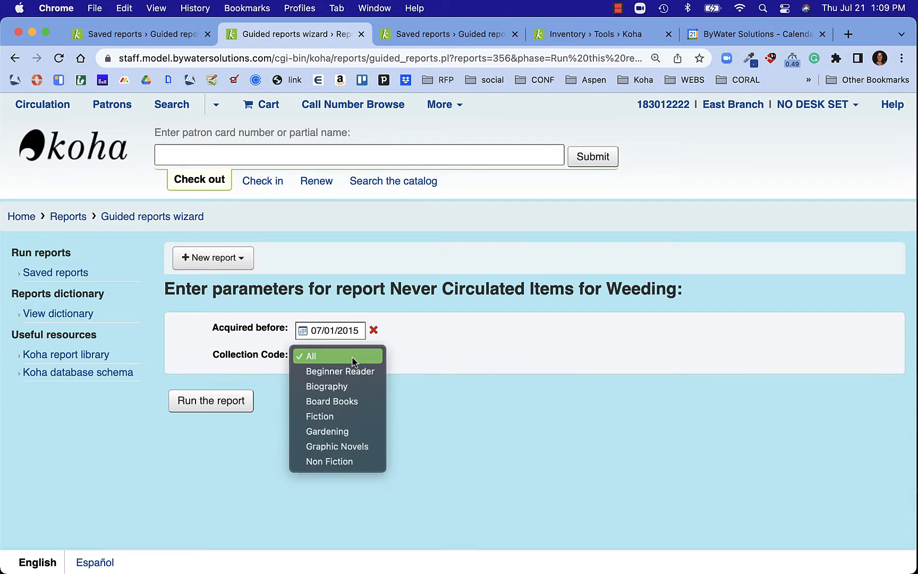
left_click(350, 417)
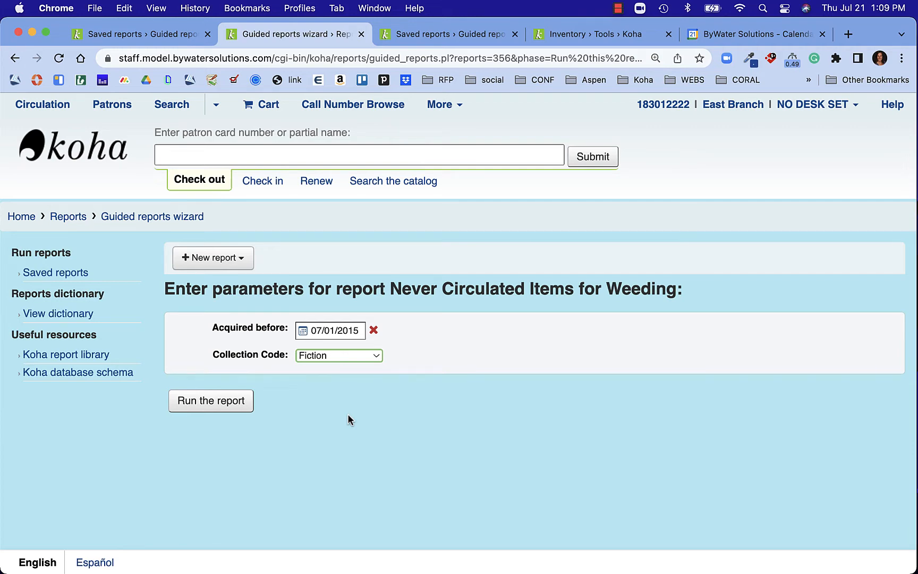
left_click(191, 405)
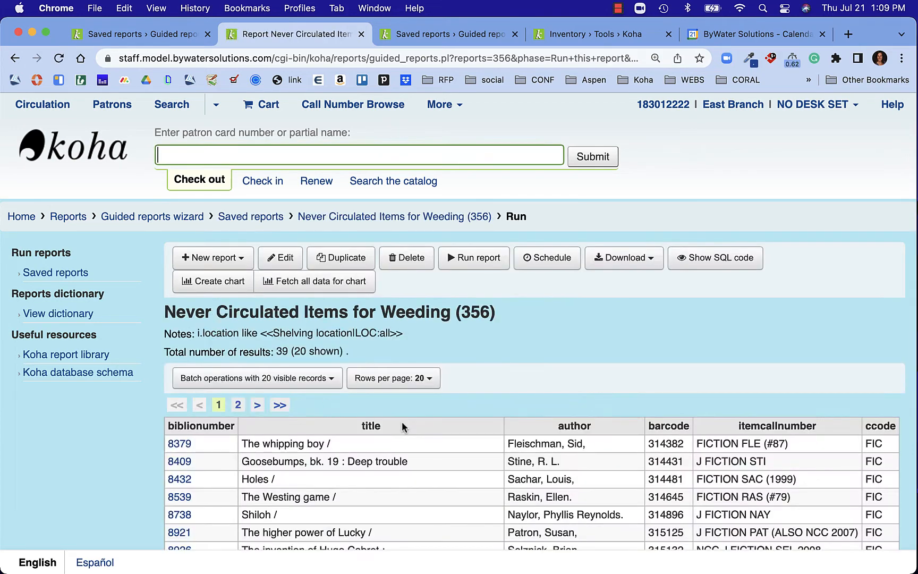
Step: Open the catalog record of The whipping boy from the results in a new tab, examine its details and return to the report
scroll(488, 459, "down", 5)
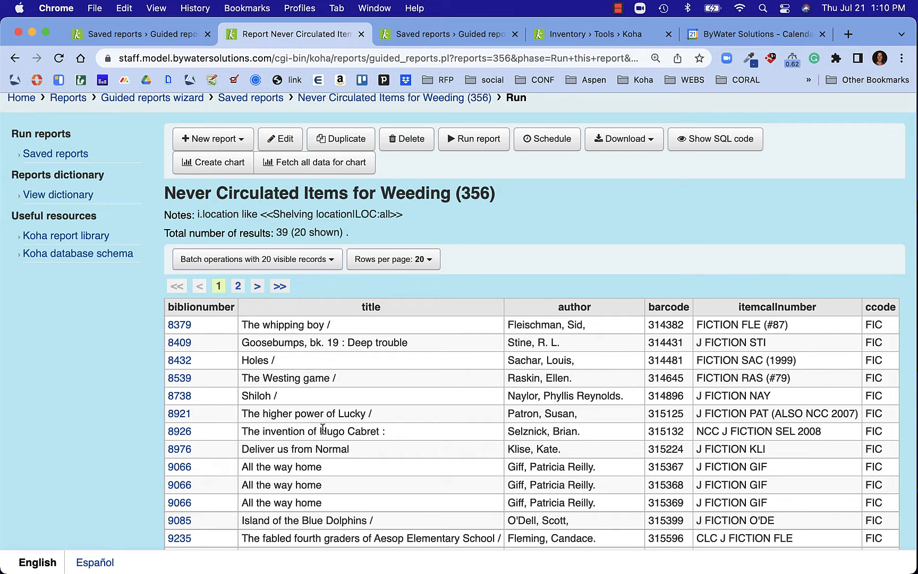
right_click(177, 329)
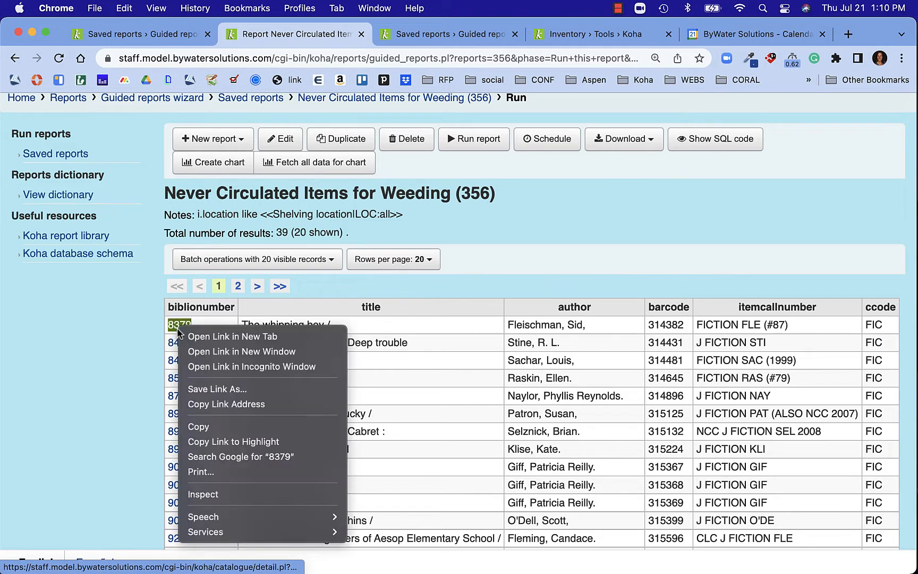
left_click(193, 336)
left_click(392, 37)
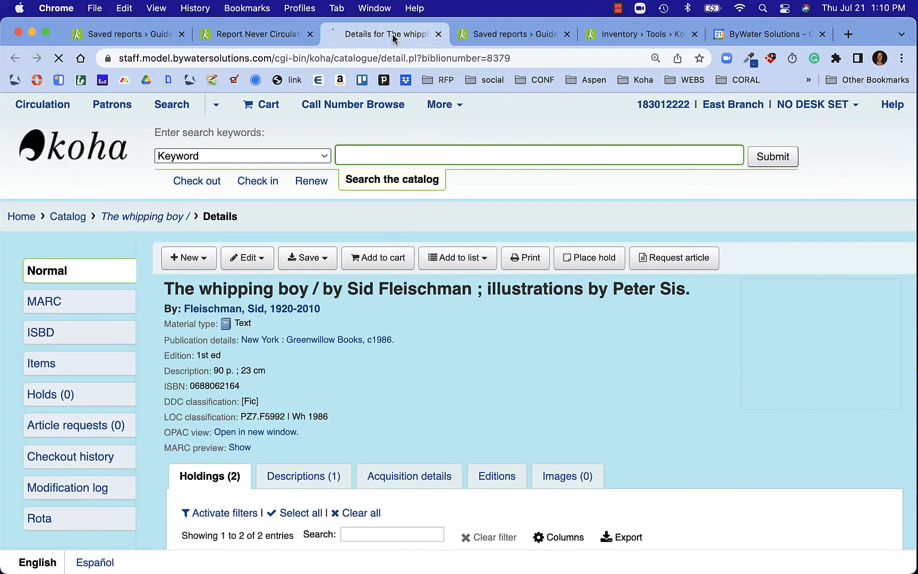
scroll(398, 306, "down", 5)
scroll(398, 305, "up", 5)
left_click(268, 34)
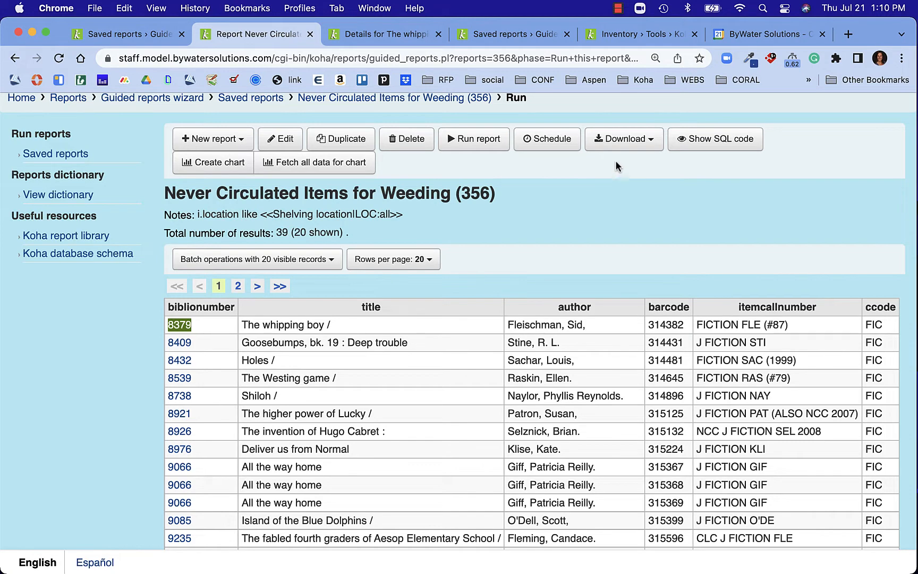
Step: Check the report's download options, then its print preview and available print destinations, and leave without printing
left_click(619, 140)
left_click(549, 193)
key("super+p")
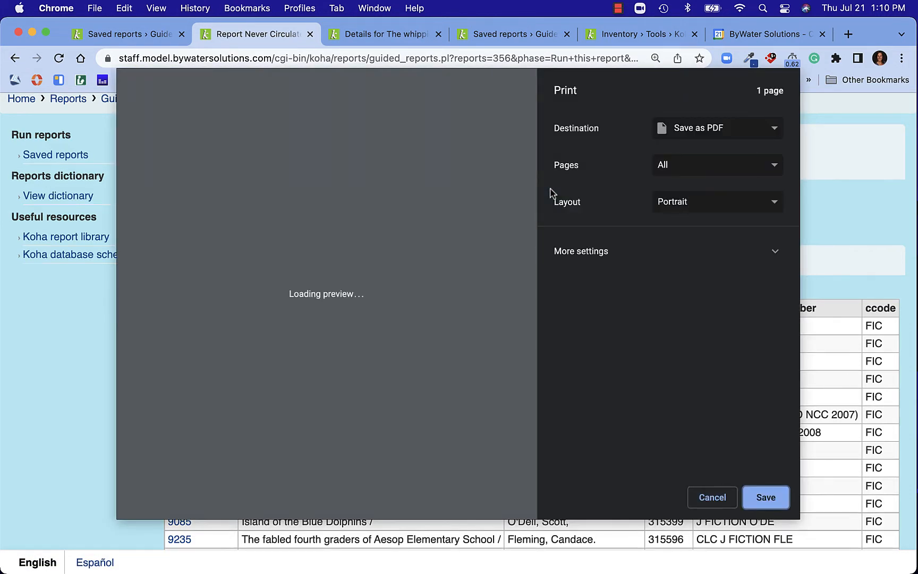
left_click(759, 134)
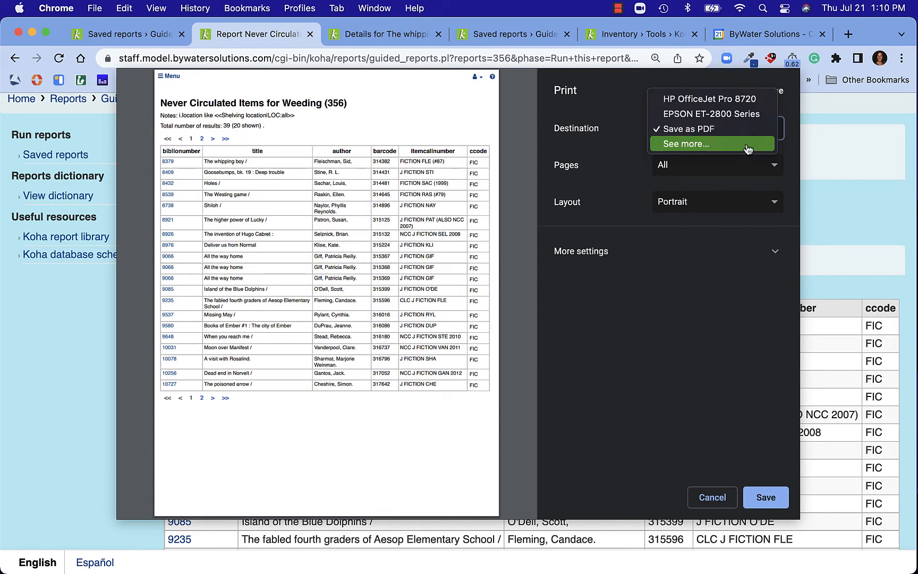
left_click(706, 500)
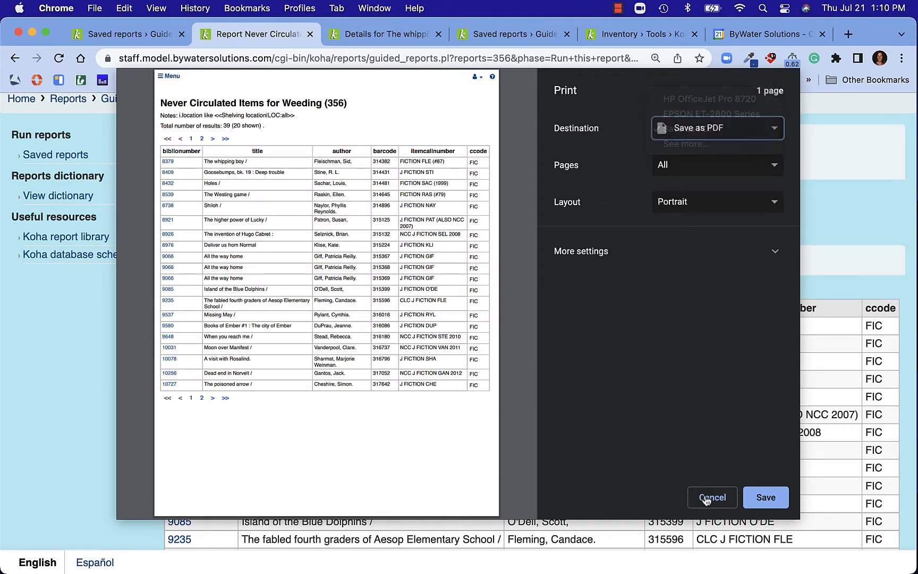
left_click(712, 497)
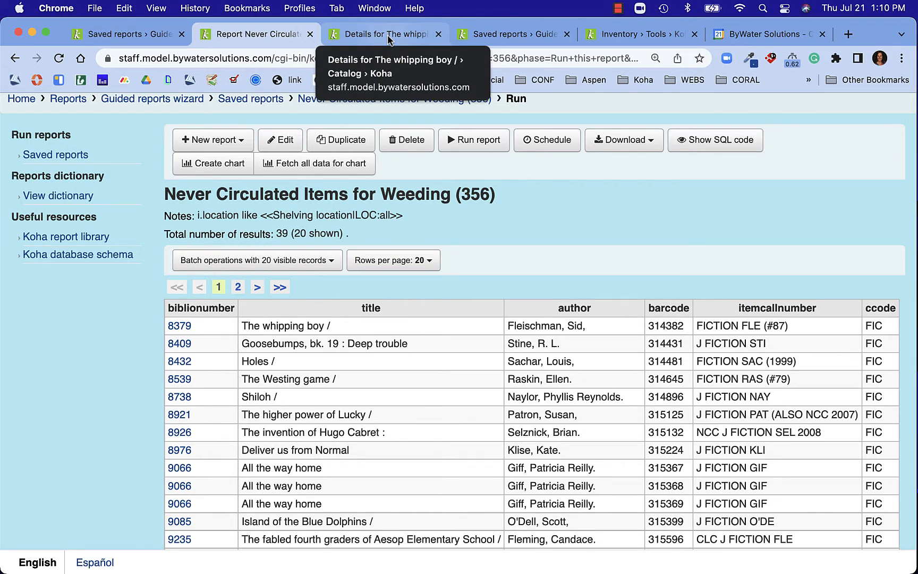
Step: In the other saved reports tab, start the report that totals circulation of each Dewey section, F, and periodicals by month
left_click(524, 33)
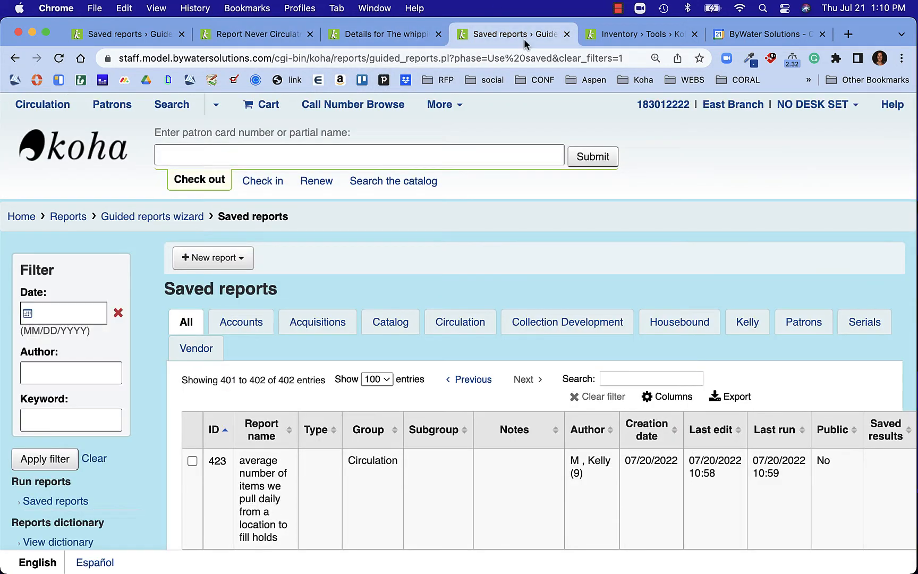
scroll(524, 195, "down", 3)
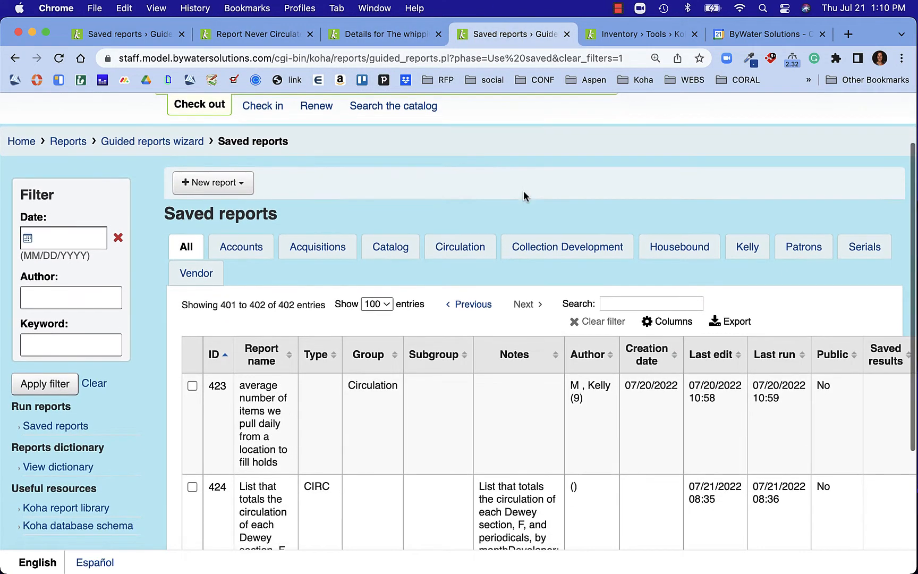
scroll(523, 196, "down", 2)
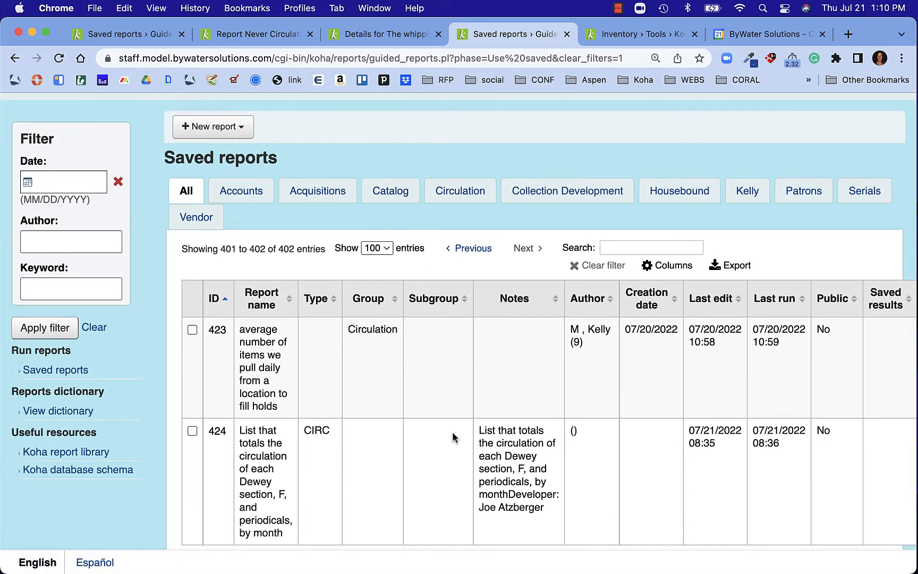
scroll(452, 437, "down", 2)
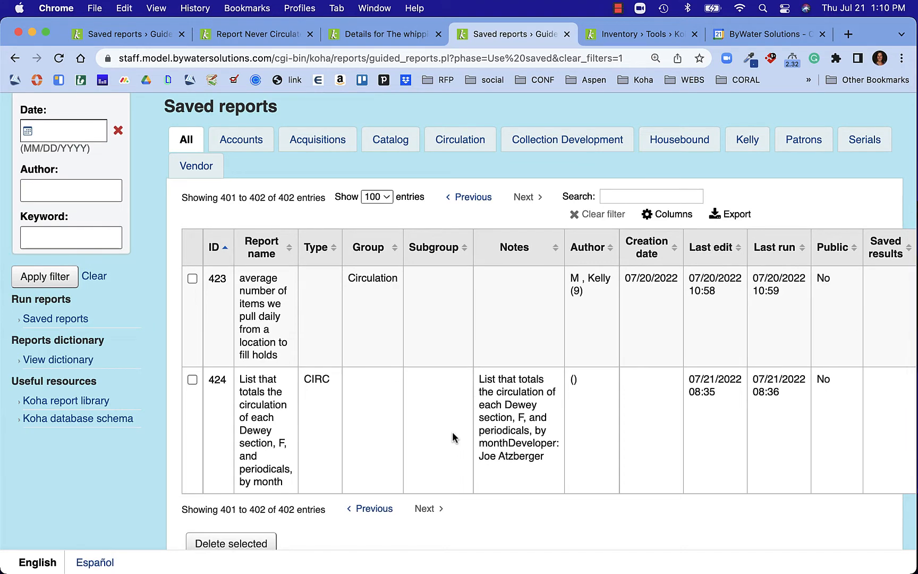
scroll(344, 449, "right", 4)
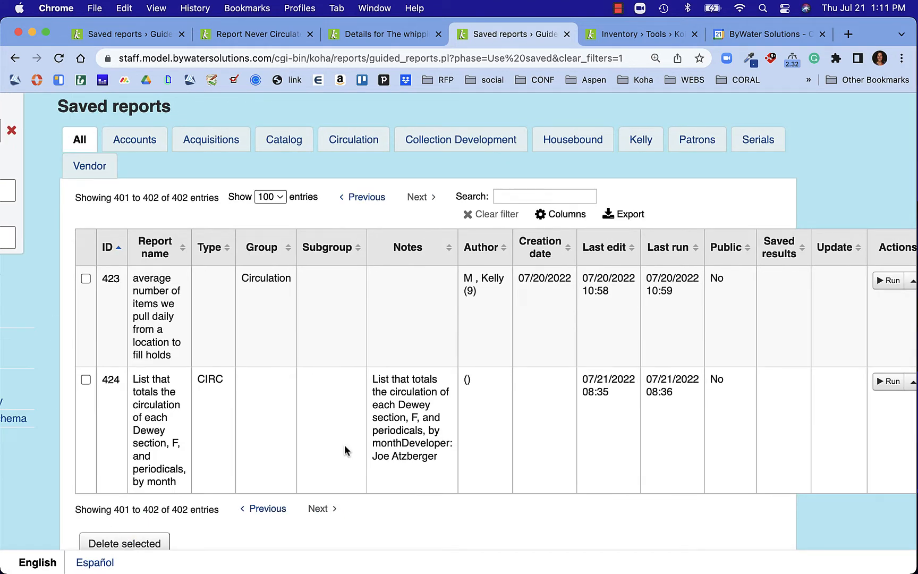
scroll(344, 447, "right", 1)
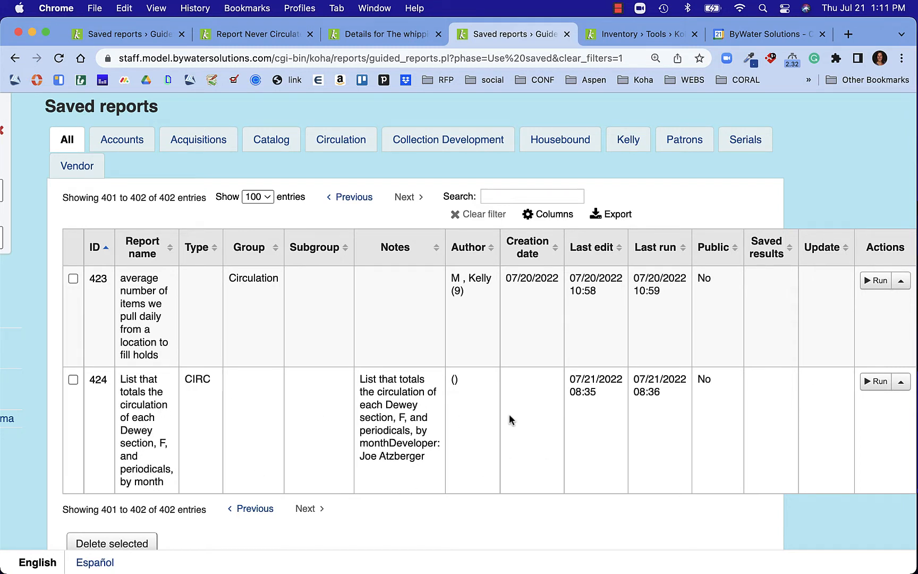
left_click(882, 389)
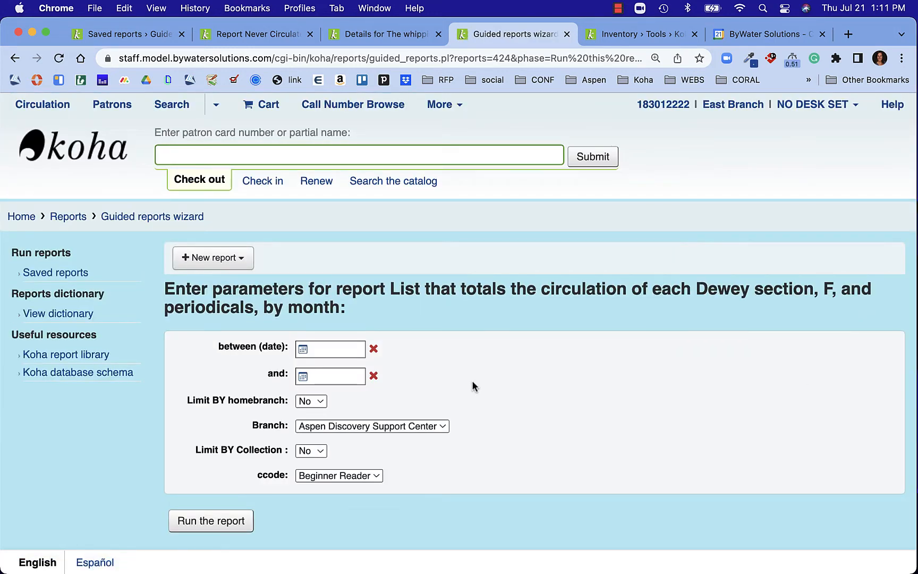
Step: Set the circulation report's date range from 01/01/2022 to 07/21/2022
left_click(334, 349)
left_click(414, 375)
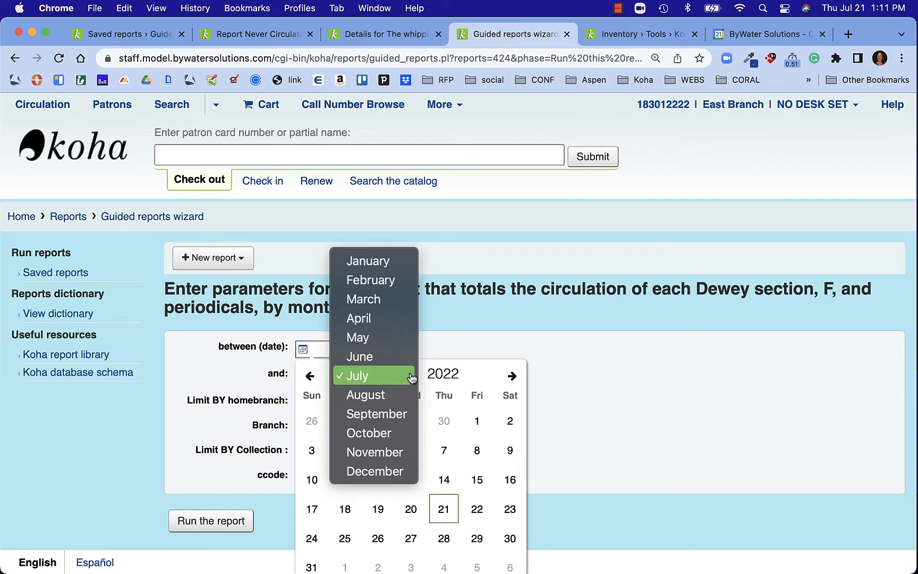
left_click(382, 261)
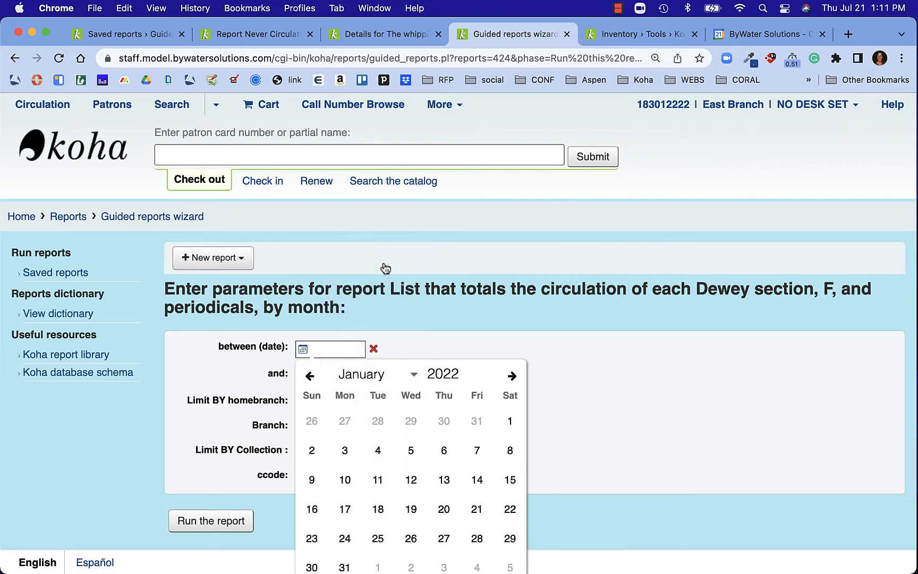
left_click(510, 421)
left_click(350, 384)
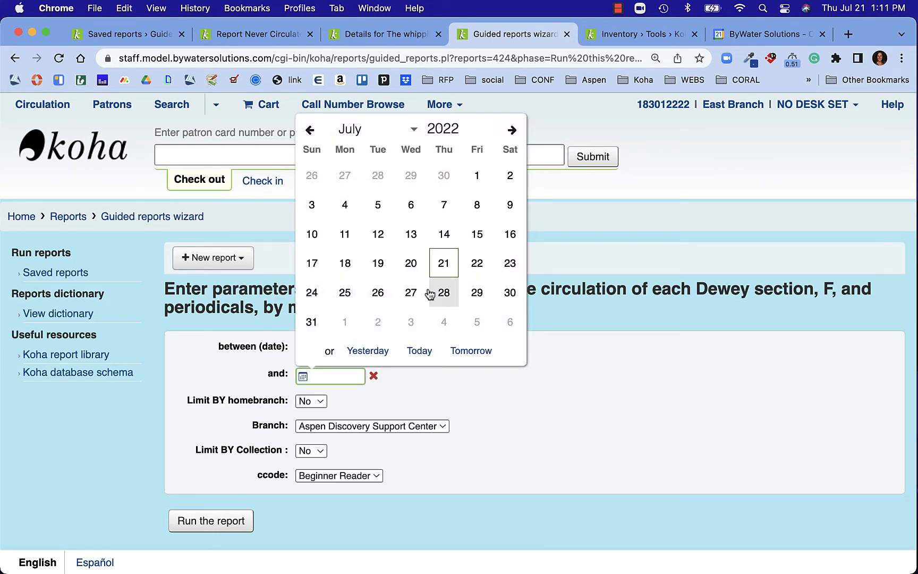
left_click(446, 260)
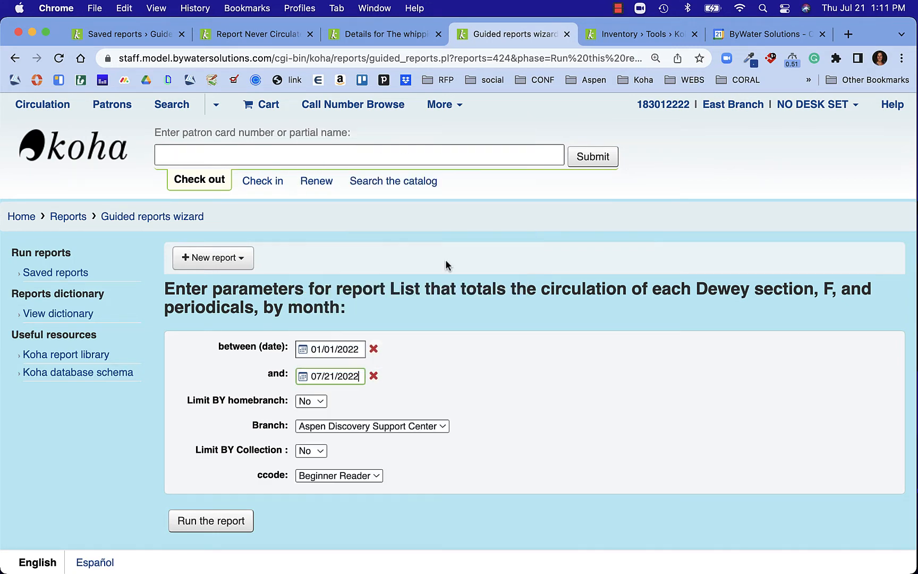
Step: Limit the circulation report by home branch and select East Branch
left_click(311, 401)
left_click(314, 417)
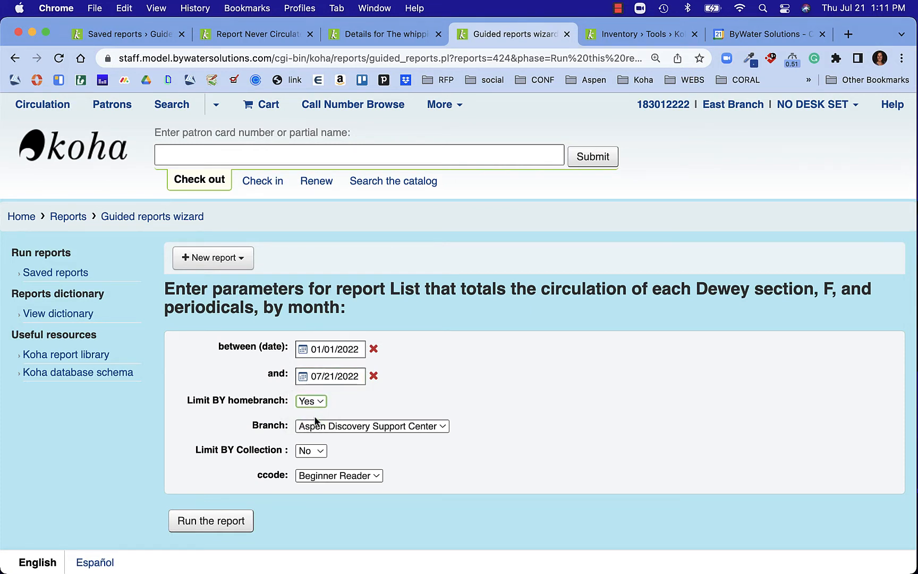
left_click(328, 427)
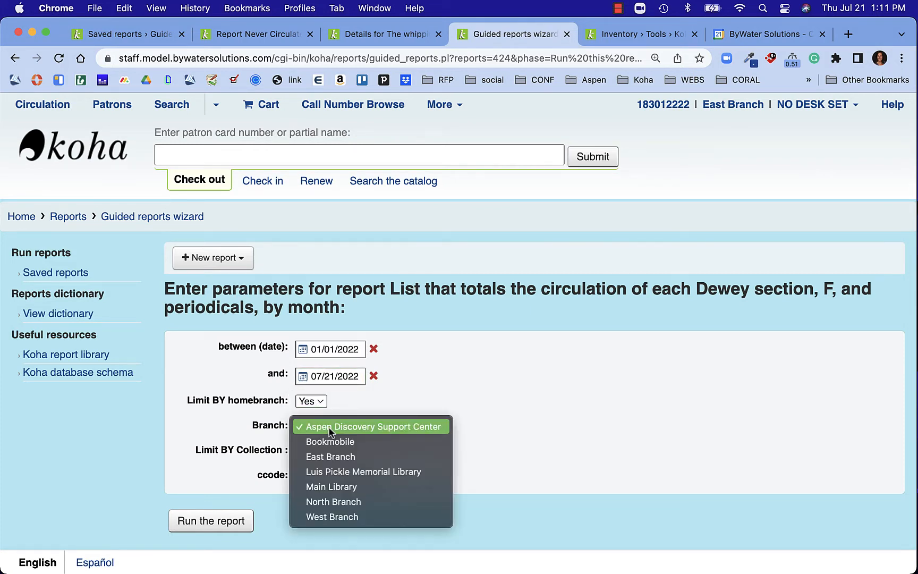
left_click(328, 457)
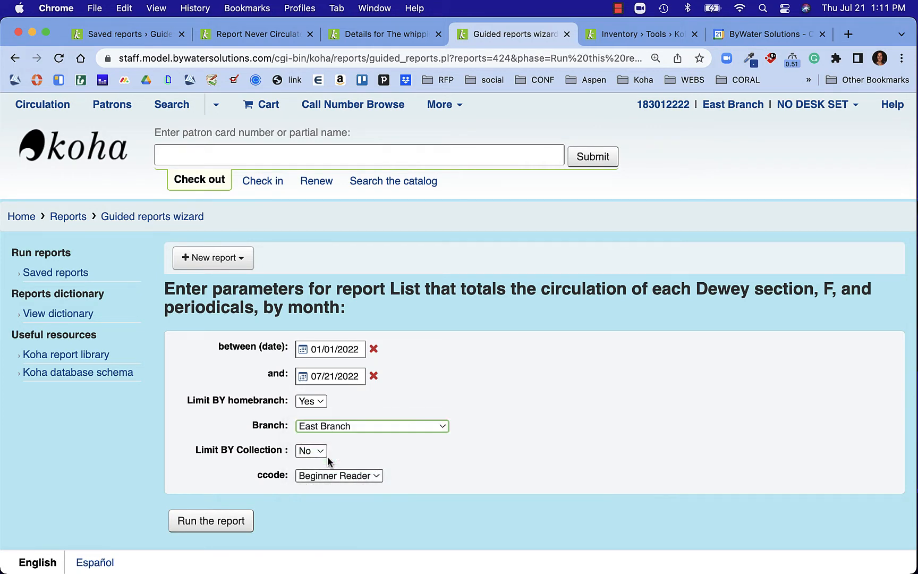
scroll(435, 430, "down", 2)
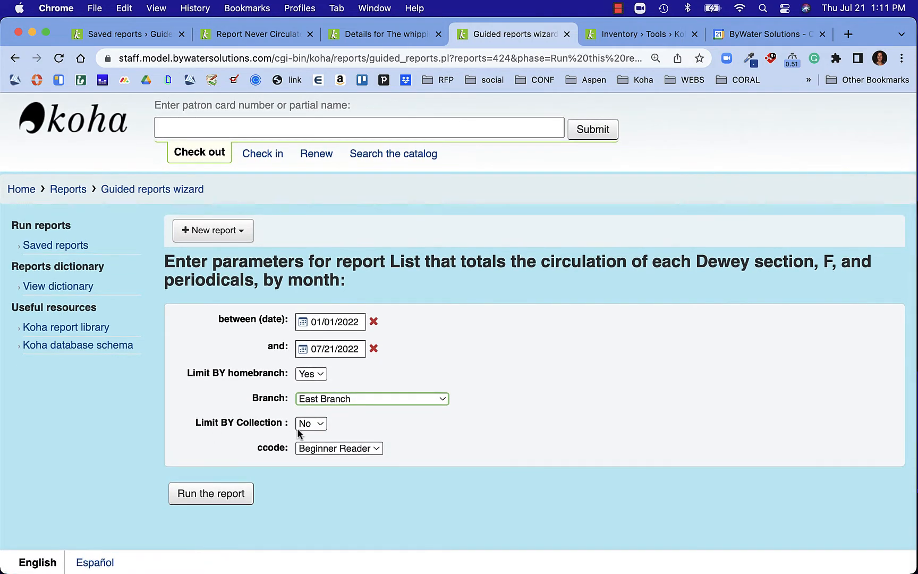
Step: Limit the circulation report to the Fiction collection code, run it and examine the count for each Dewey section
left_click(311, 424)
left_click(313, 438)
left_click(319, 448)
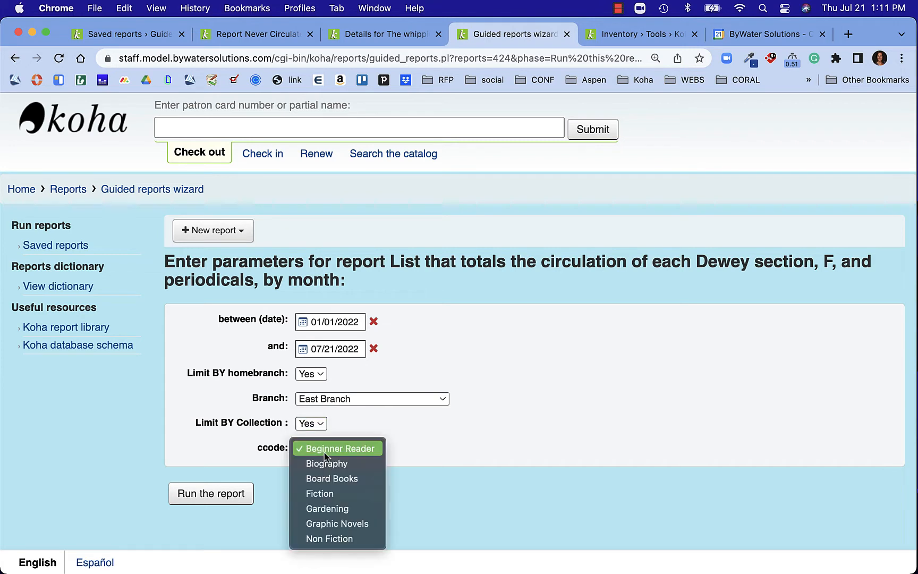
left_click(318, 492)
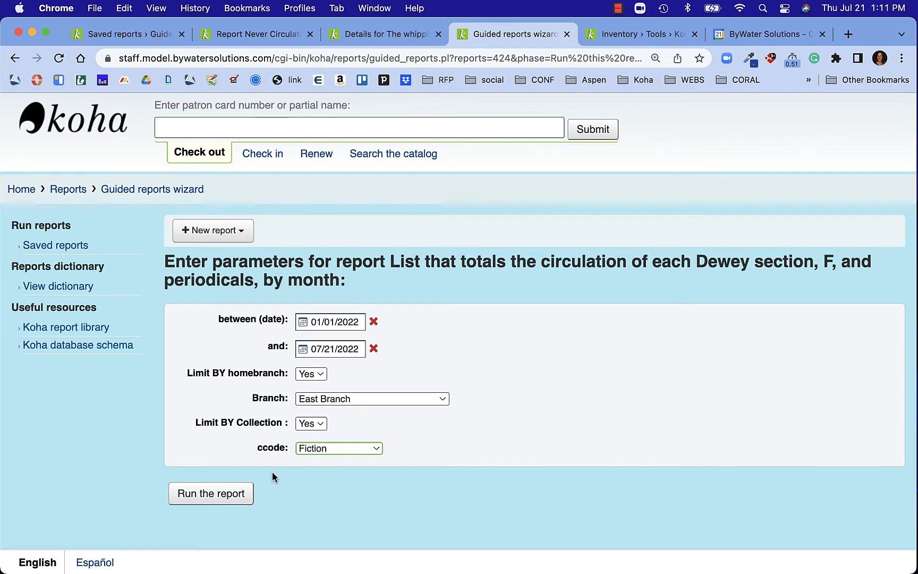
left_click(199, 497)
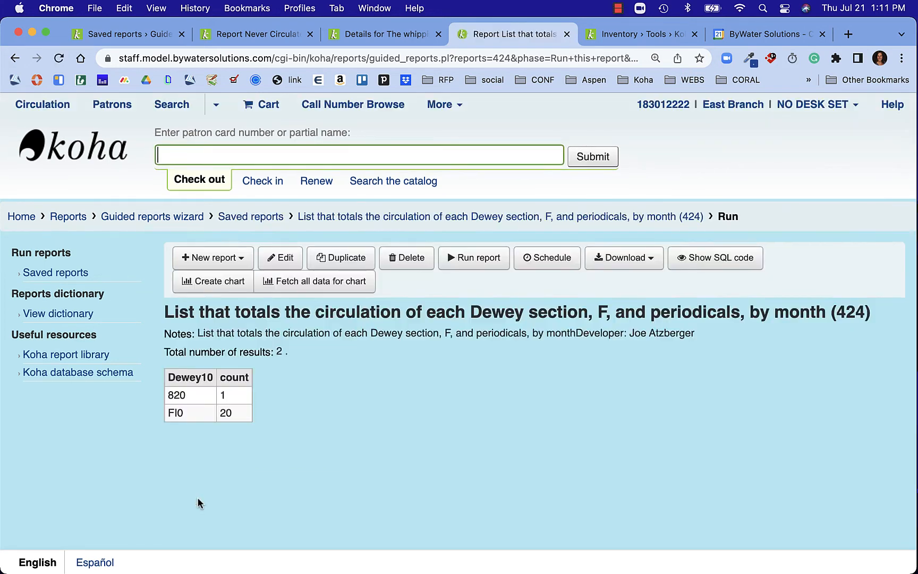
left_click_drag(168, 395, 247, 395)
left_click_drag(168, 413, 246, 411)
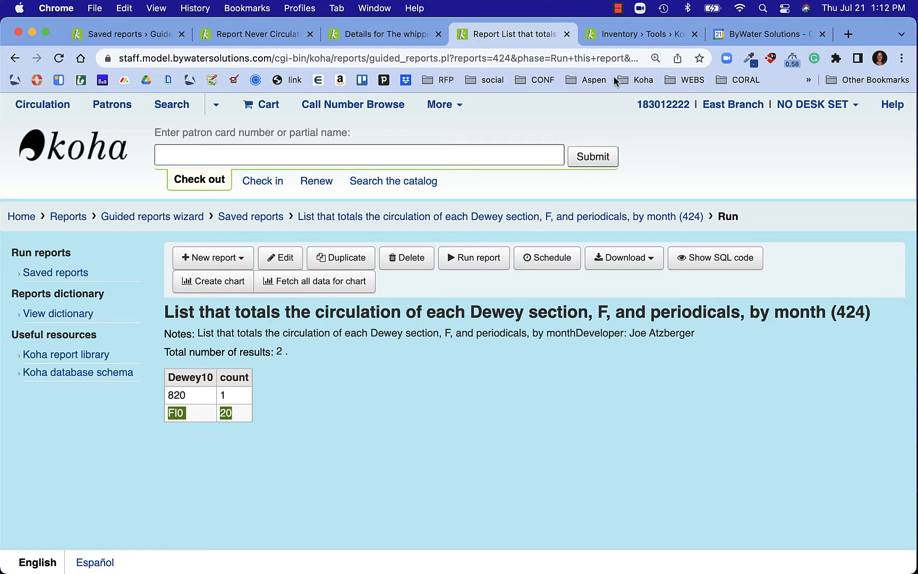
Step: Switch to the inventory results tab and reopen the Inventory tool from the Tools page with a blank form
left_click(635, 38)
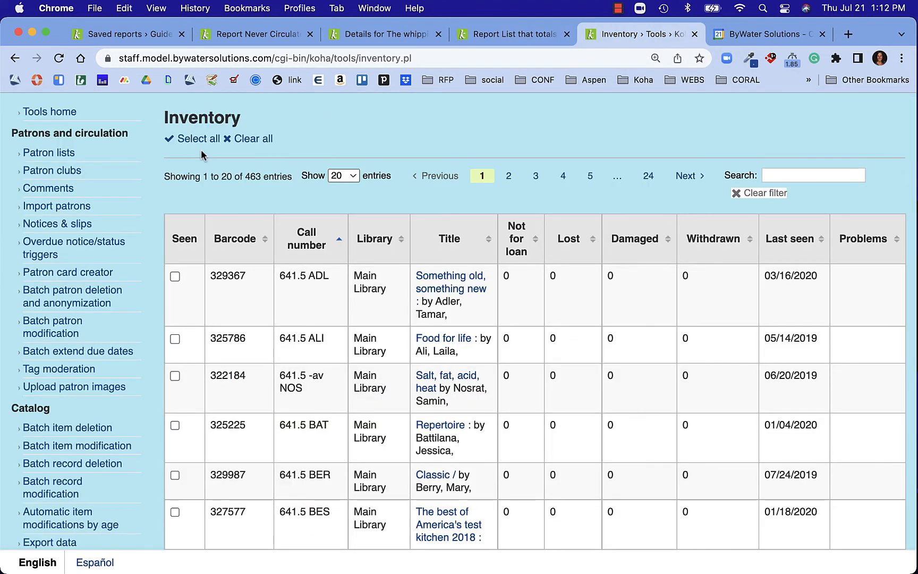
scroll(200, 152, "up", 2)
scroll(200, 154, "up", 1)
left_click(120, 188)
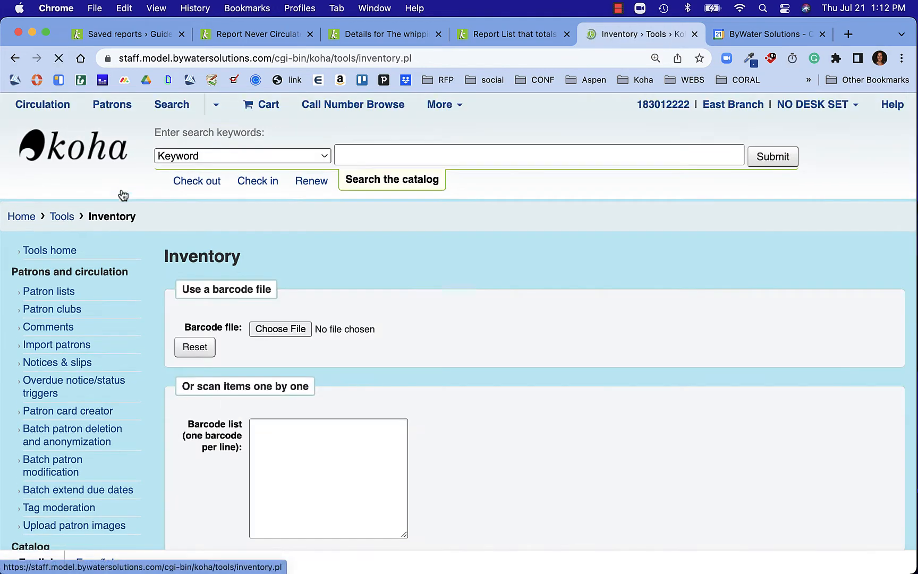
scroll(408, 311, "down", 3)
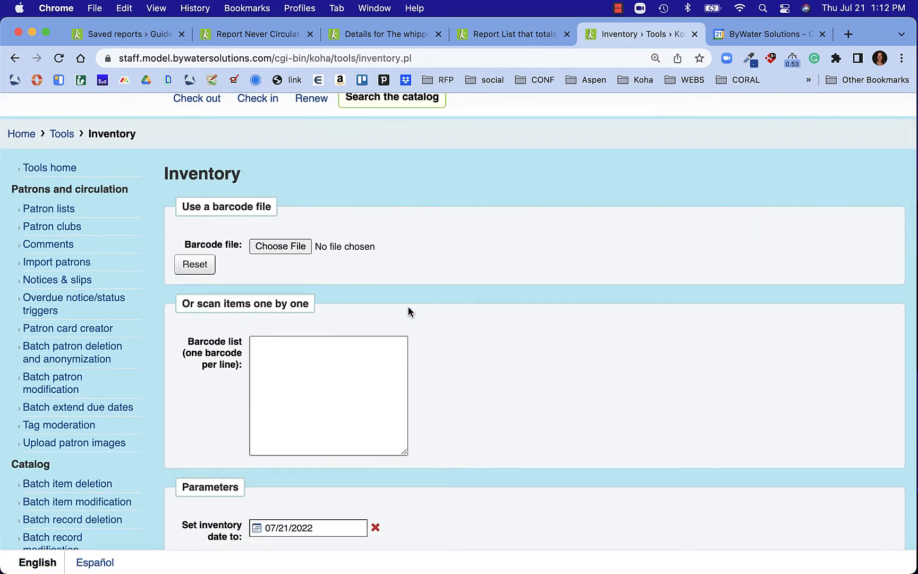
left_click(57, 140)
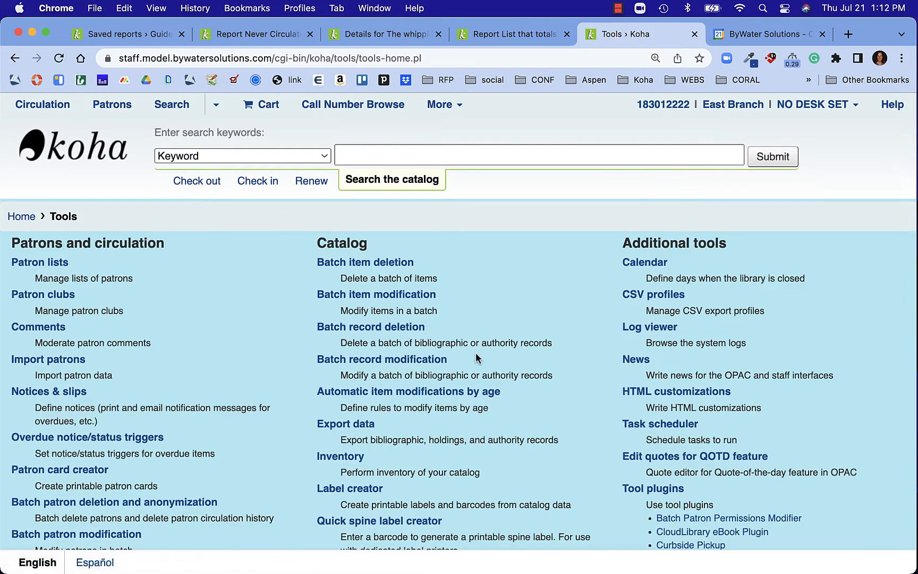
scroll(476, 357, "down", 3)
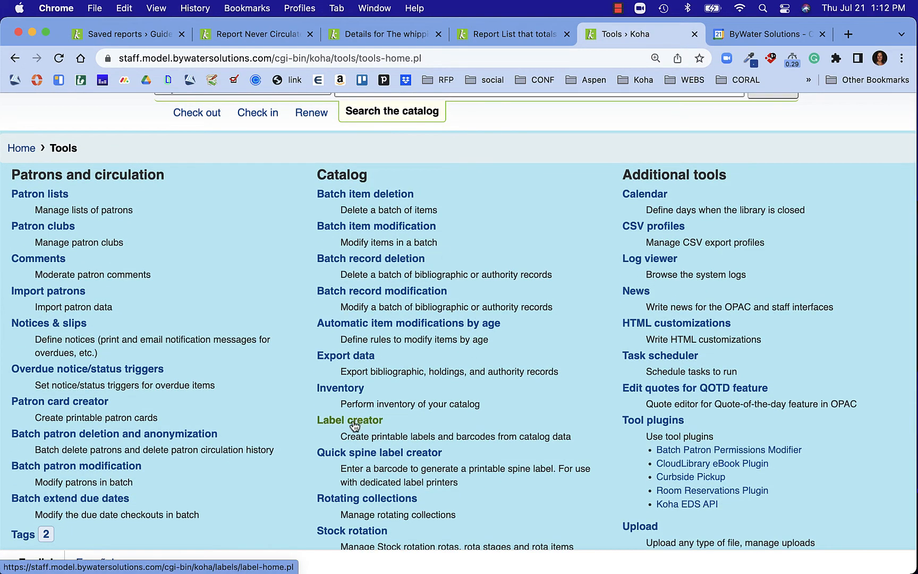
left_click(340, 387)
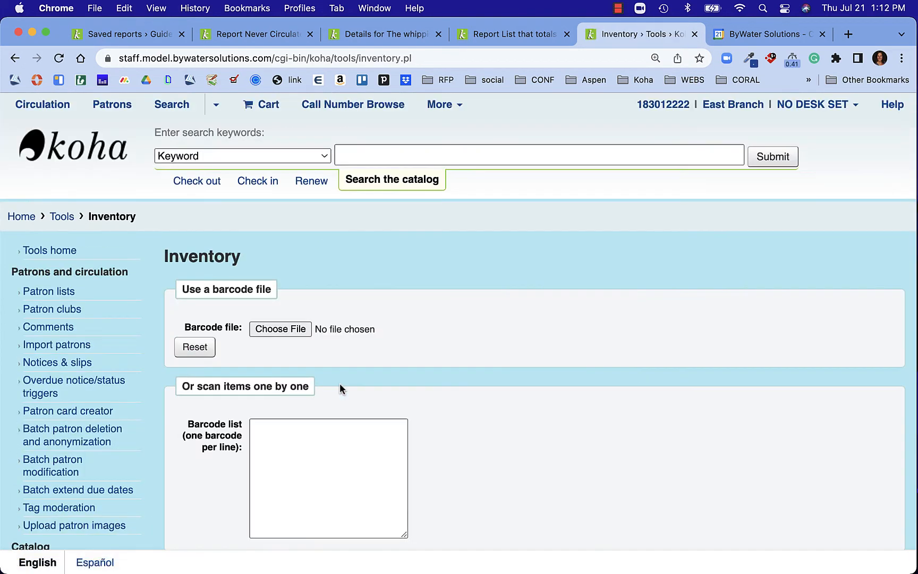
Step: Examine the inventory form's barcode file, barcode list and parameter options down to the item location filters
scroll(543, 399, "down", 1)
scroll(544, 394, "down", 5)
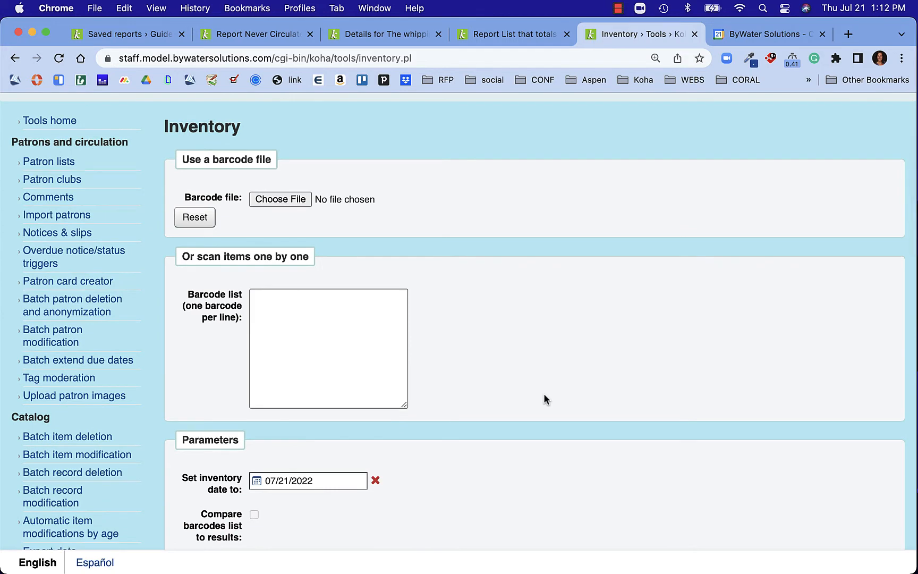
scroll(544, 394, "down", 3)
scroll(544, 394, "up", 7)
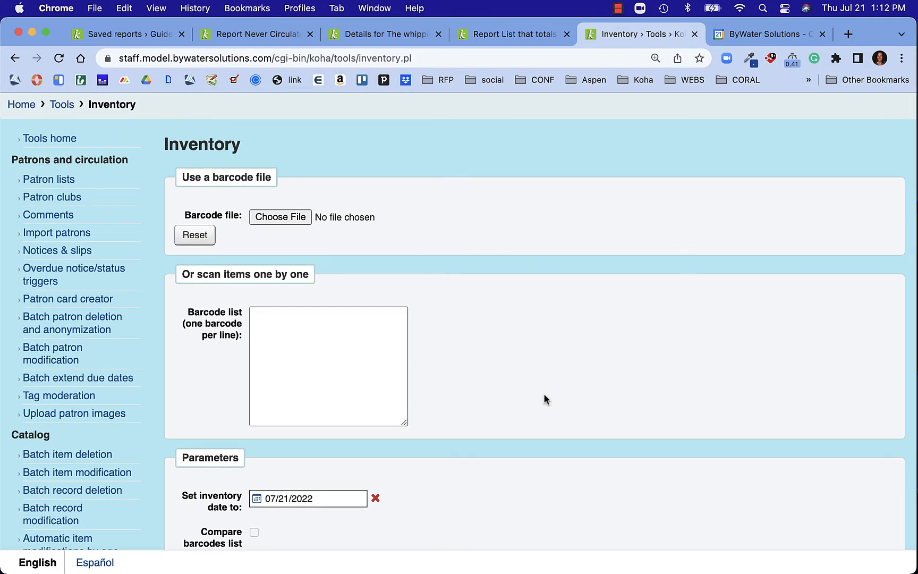
scroll(544, 394, "down", 3)
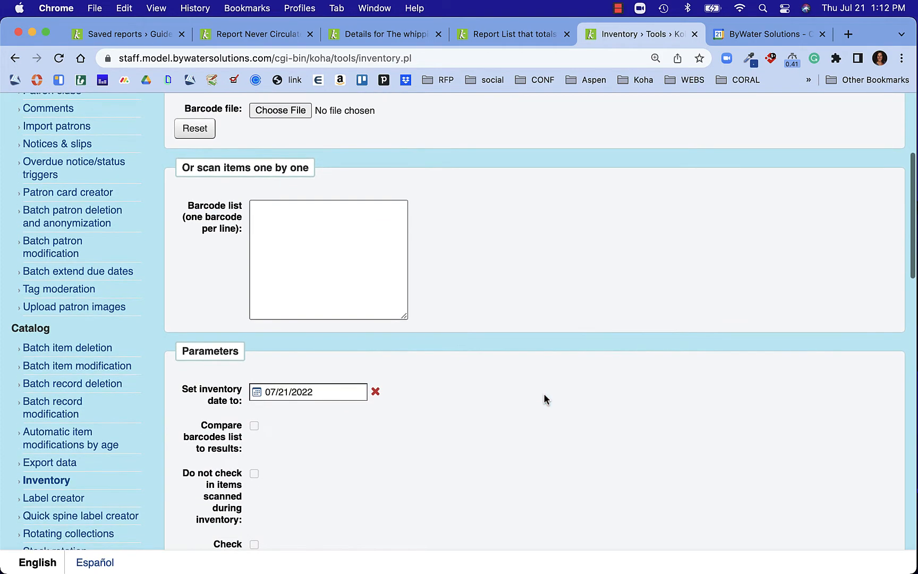
scroll(543, 393, "down", 1)
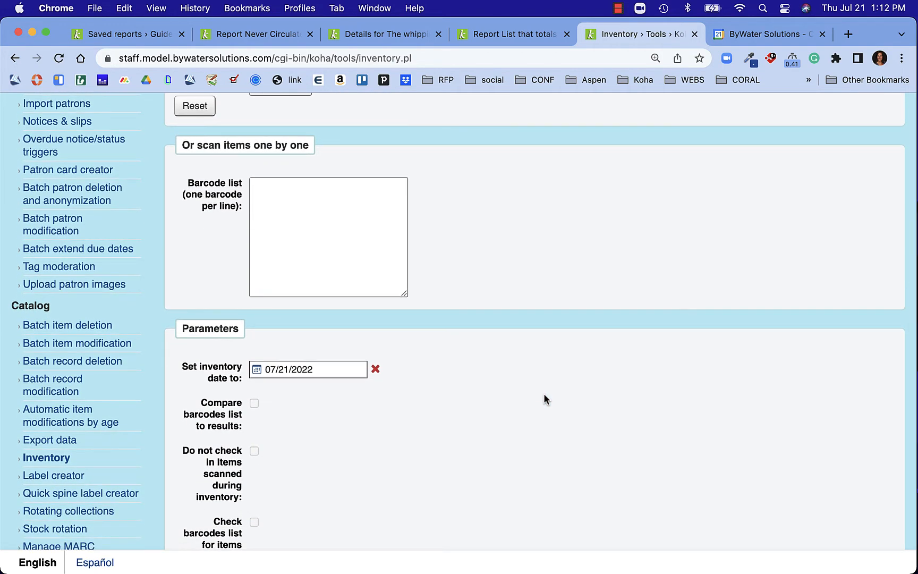
scroll(544, 398, "down", 2)
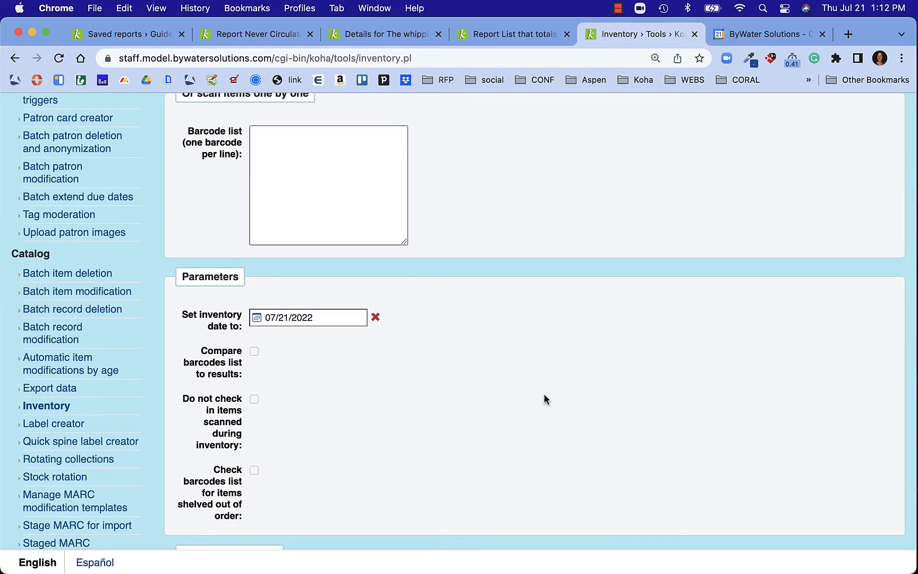
scroll(544, 393, "down", 10)
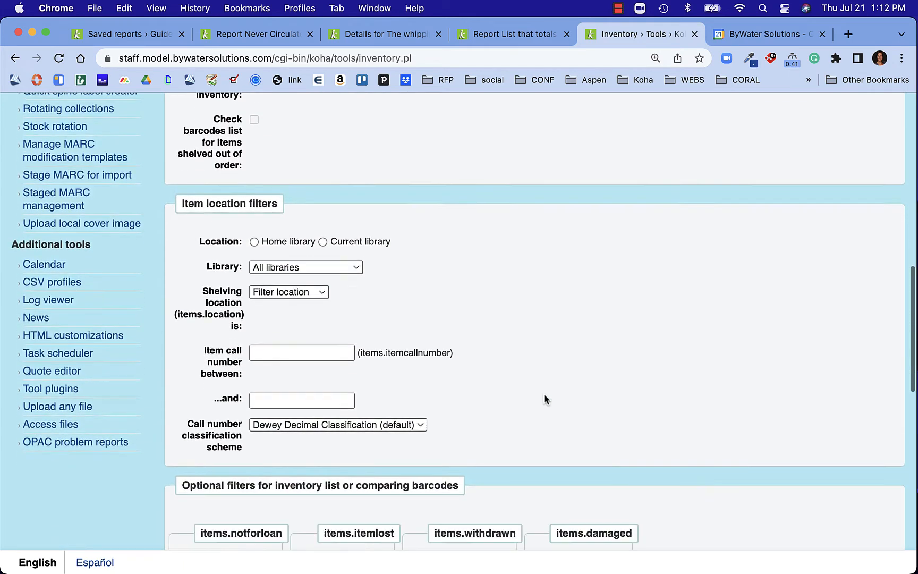
Step: Filter the inventory to the East Branch library and the Adult shelving location
scroll(543, 399, "down", 1)
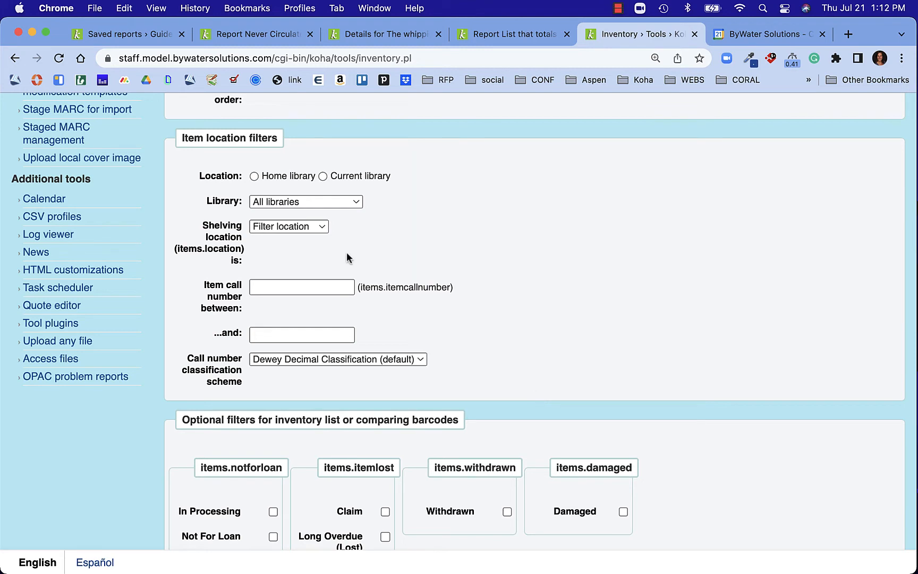
left_click(322, 203)
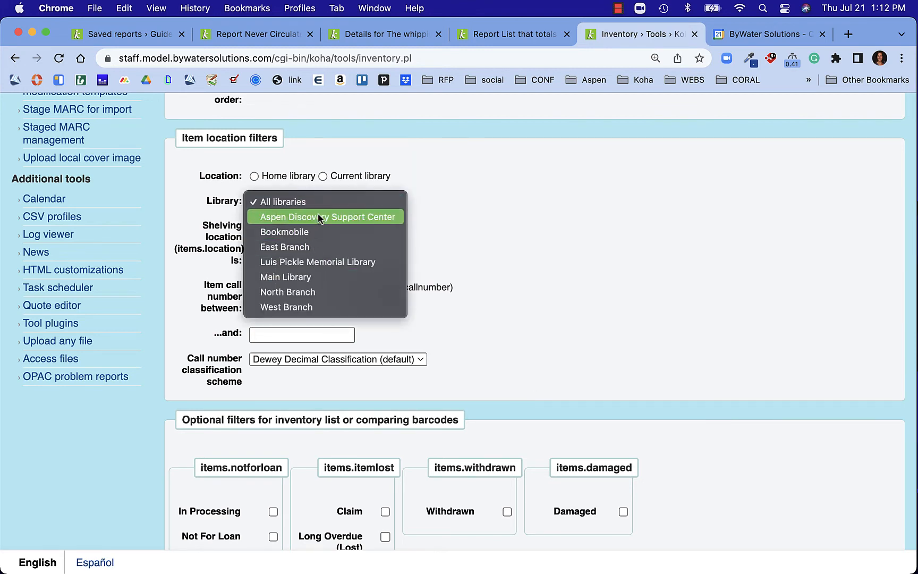
left_click(316, 245)
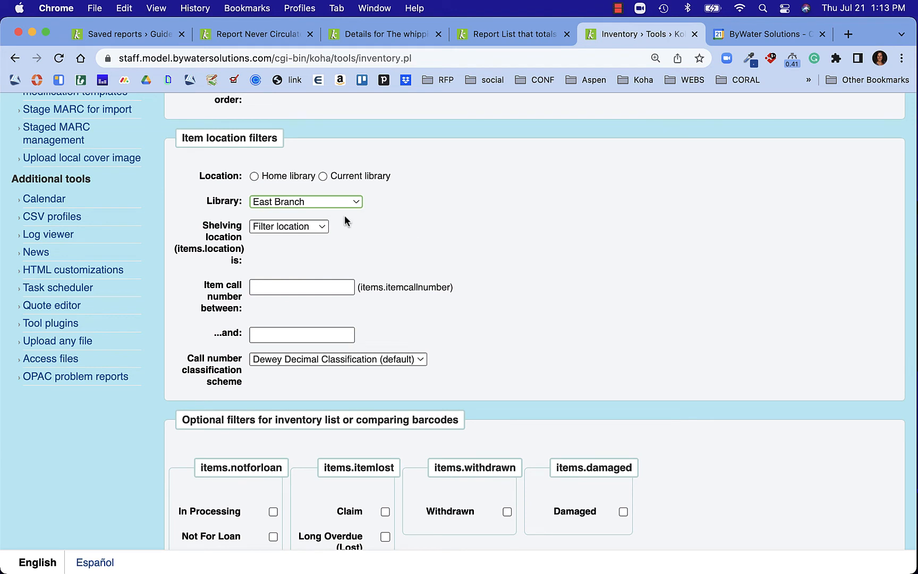
left_click(324, 226)
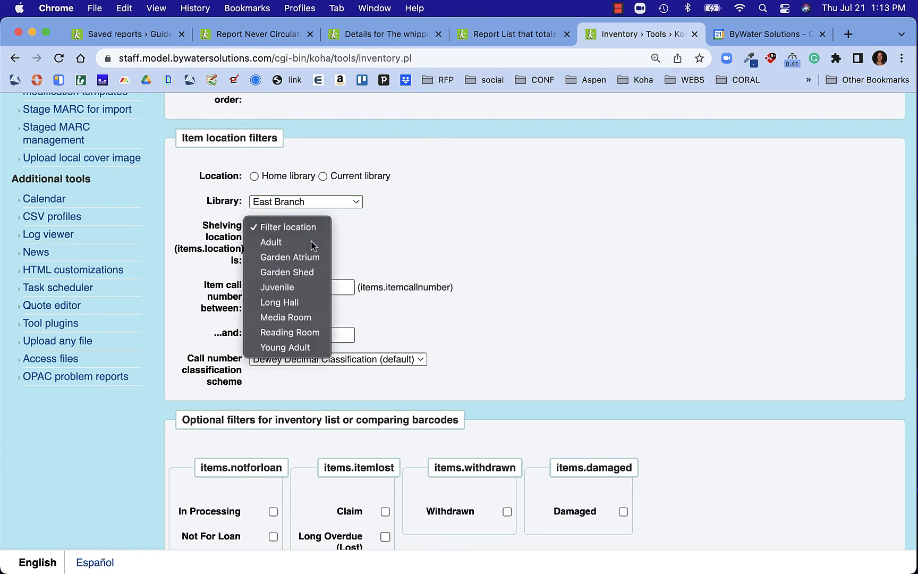
left_click(313, 243)
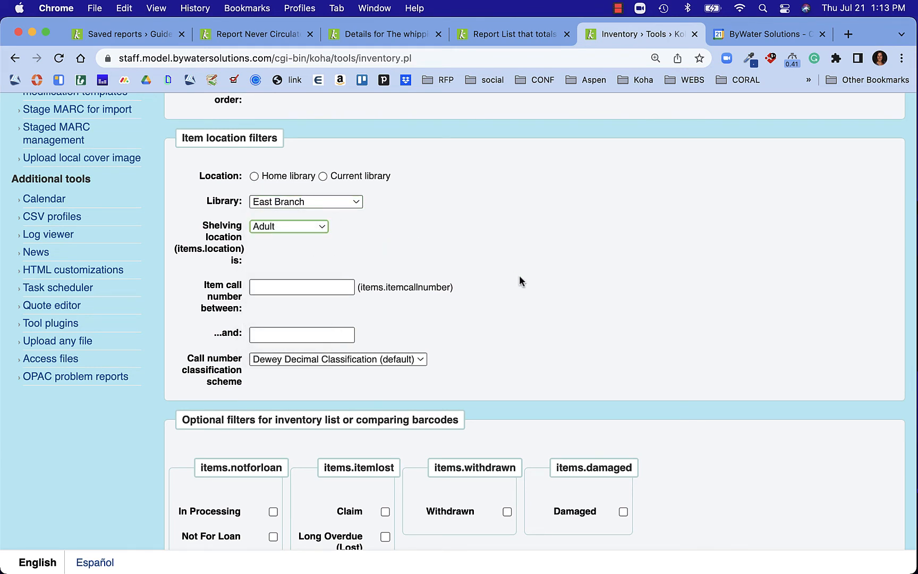
Step: Set the item call number range from 641.5 to 641.6 and generate the inventory list
left_click(295, 287)
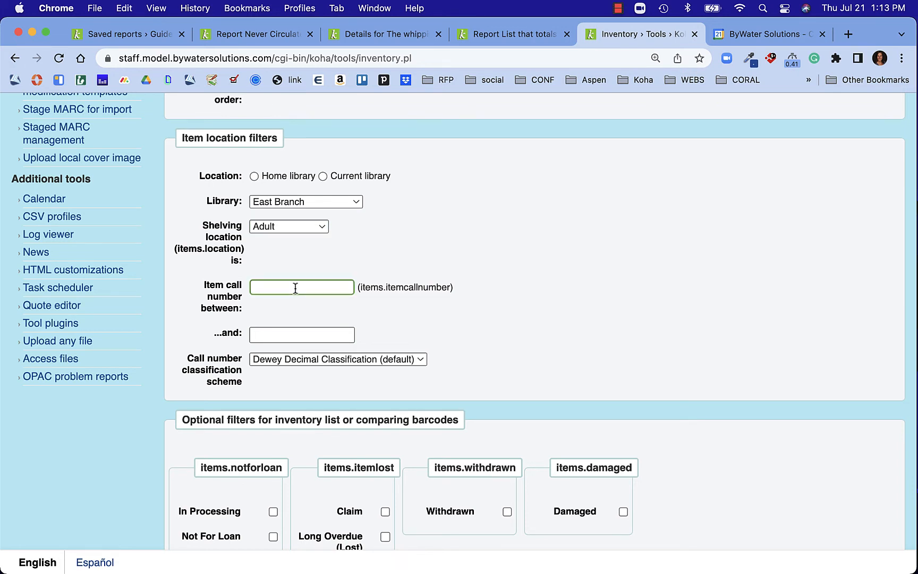
type("641.5")
key("Tab")
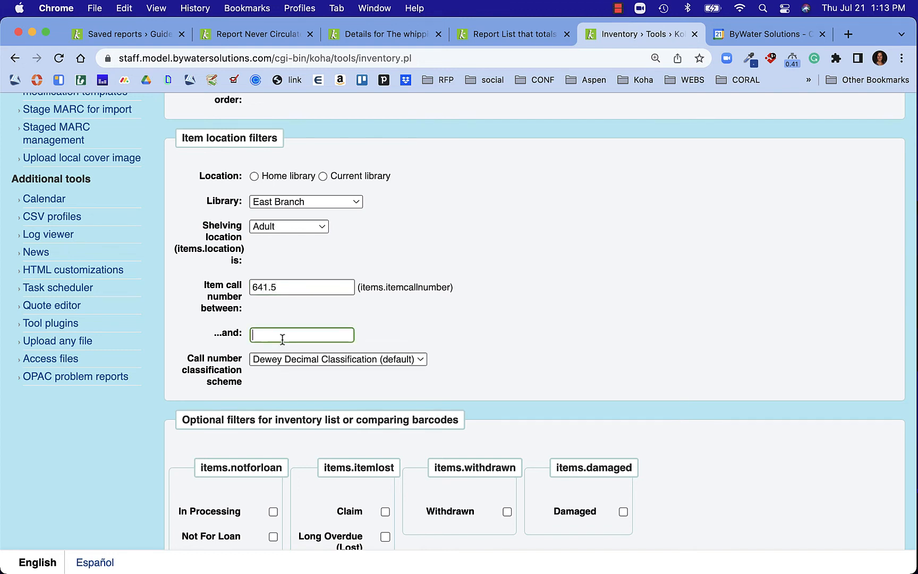
type("641.6")
scroll(282, 339, "down", 10)
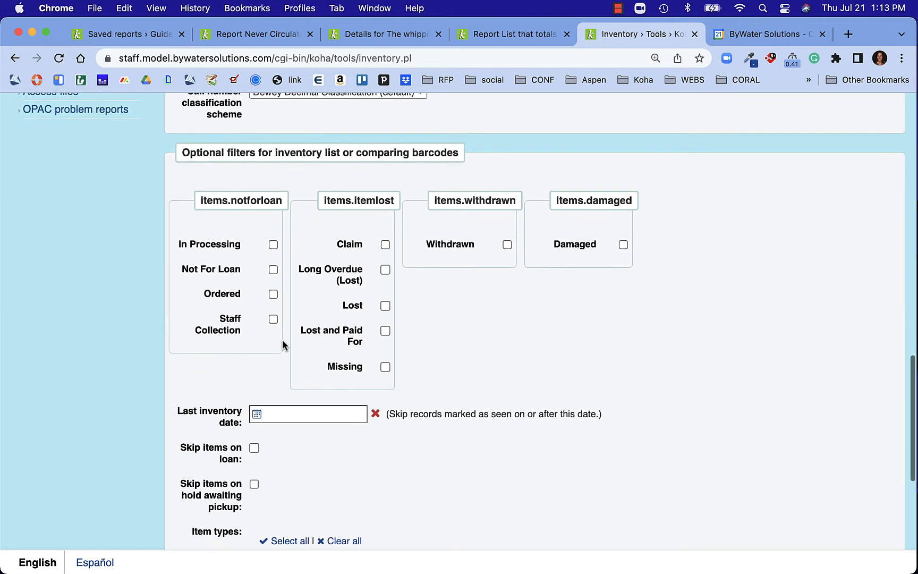
scroll(282, 340, "down", 10)
left_click(202, 498)
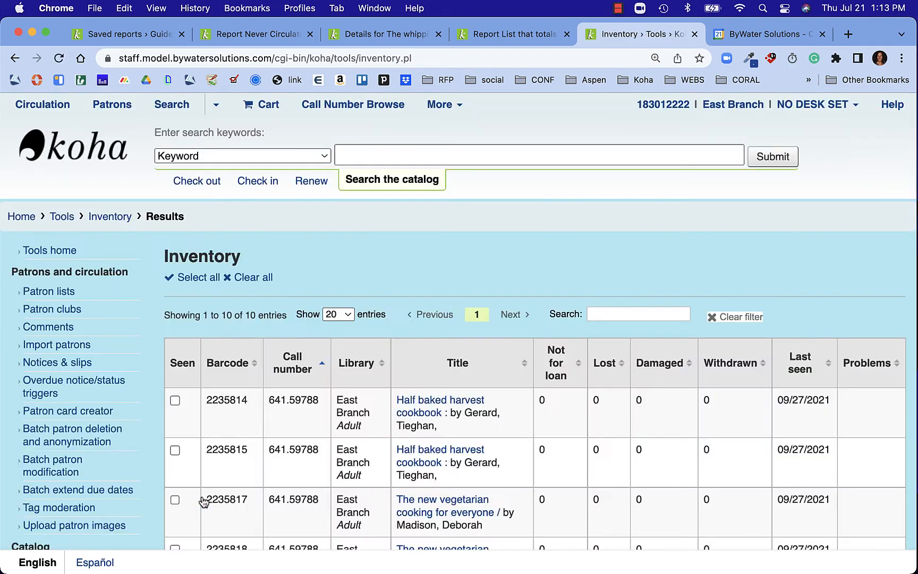
Step: Review the inventory list and its print preview, including the last seen column, and leave without saving or printing
scroll(287, 474, "down", 5)
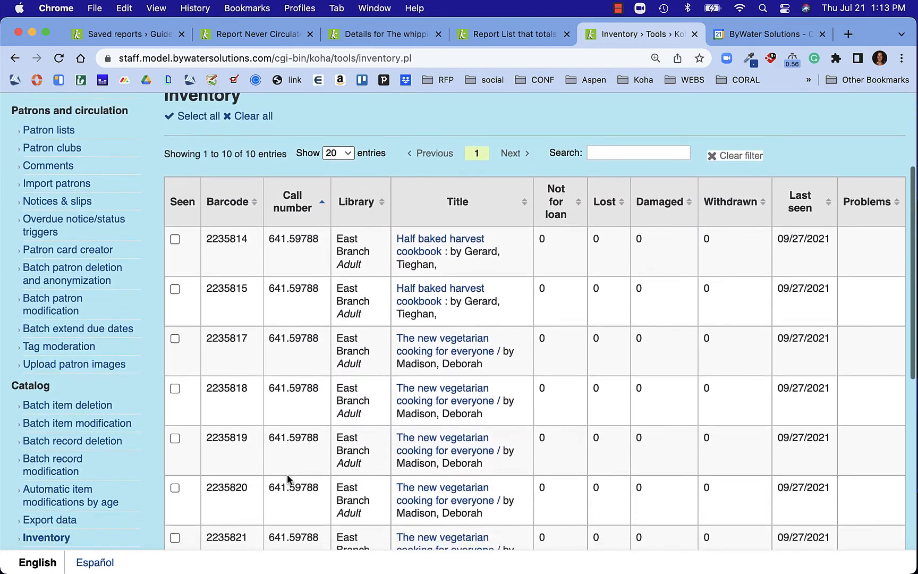
scroll(287, 478, "down", 3)
scroll(287, 478, "up", 3)
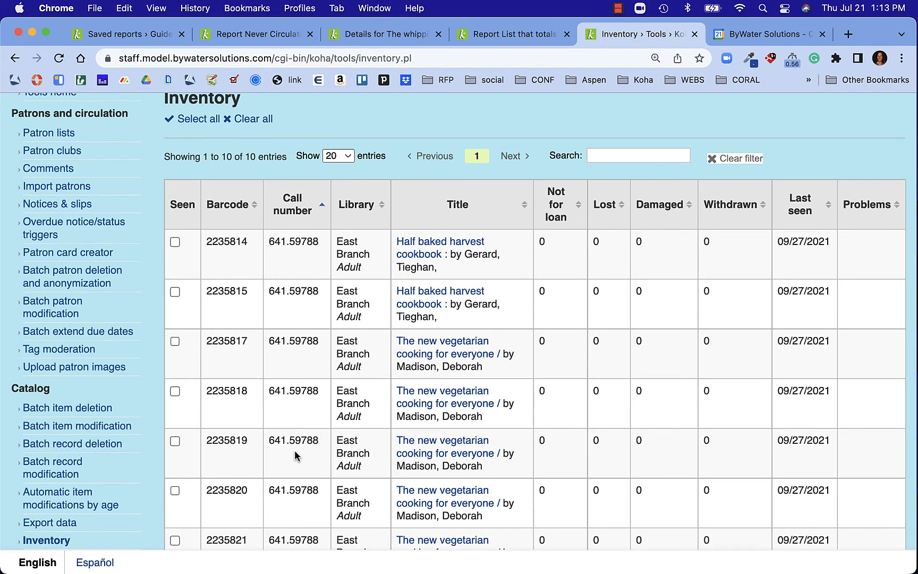
key("super+p")
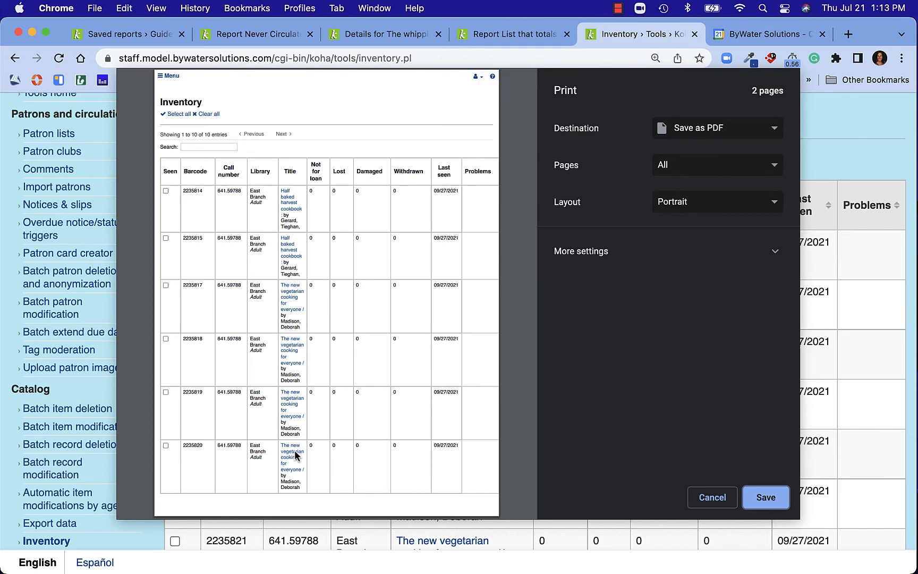
left_click_drag(433, 165, 455, 184)
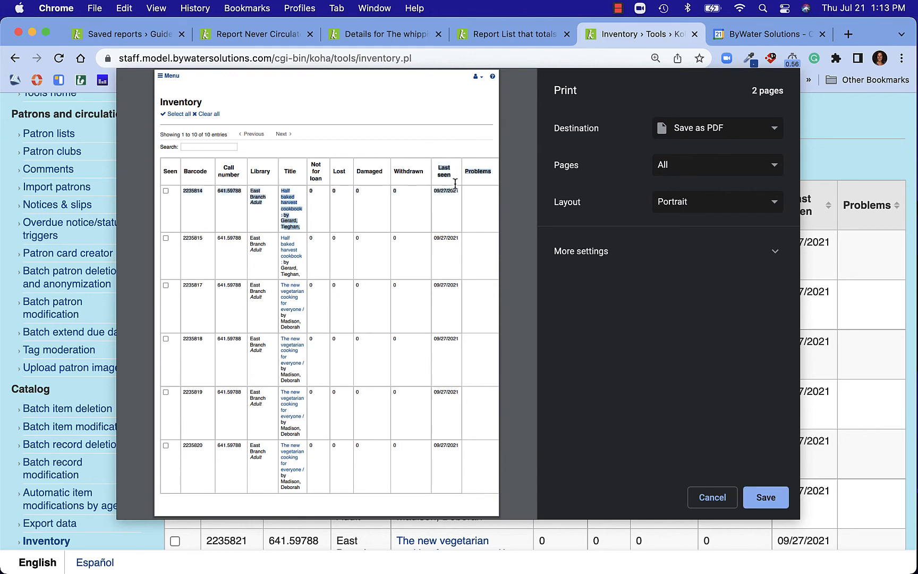
left_click(720, 505)
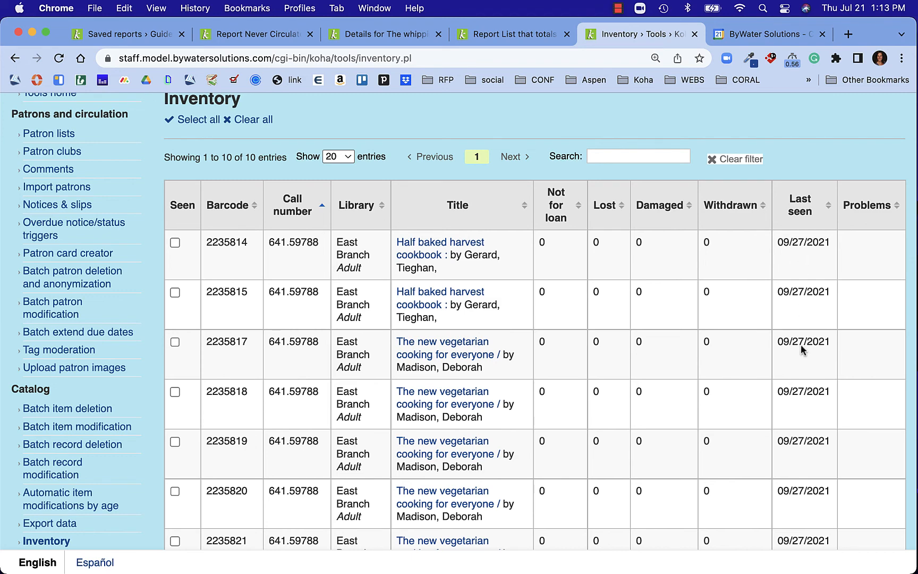
Step: Tick both copies of Half baked harvest cookbook as seen and check the available options for marking seen items
scroll(806, 389, "down", 2)
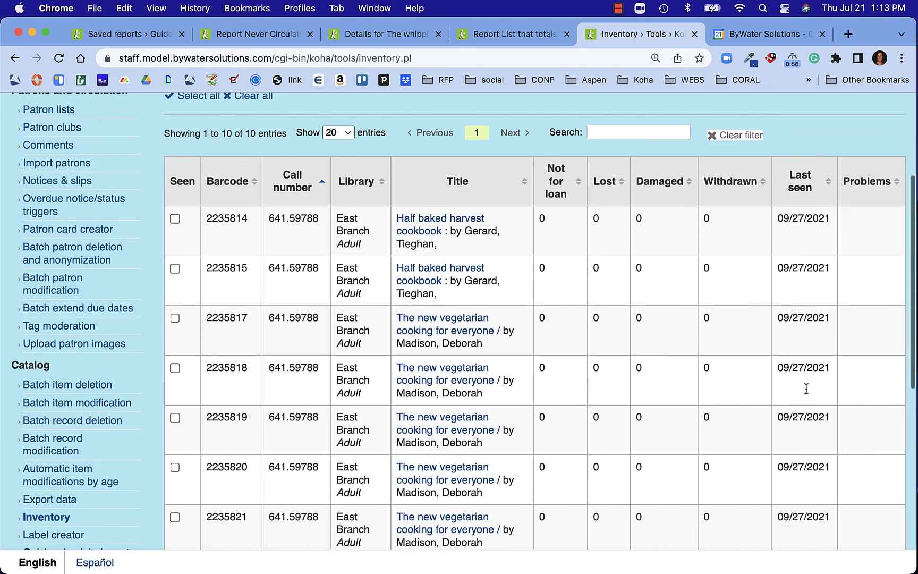
scroll(604, 357, "up", 3)
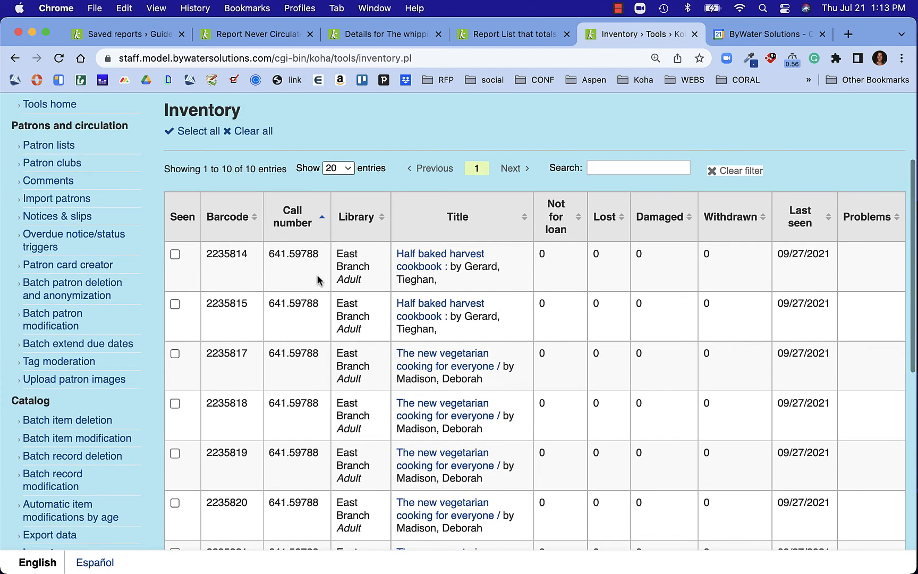
left_click(175, 255)
left_click(175, 304)
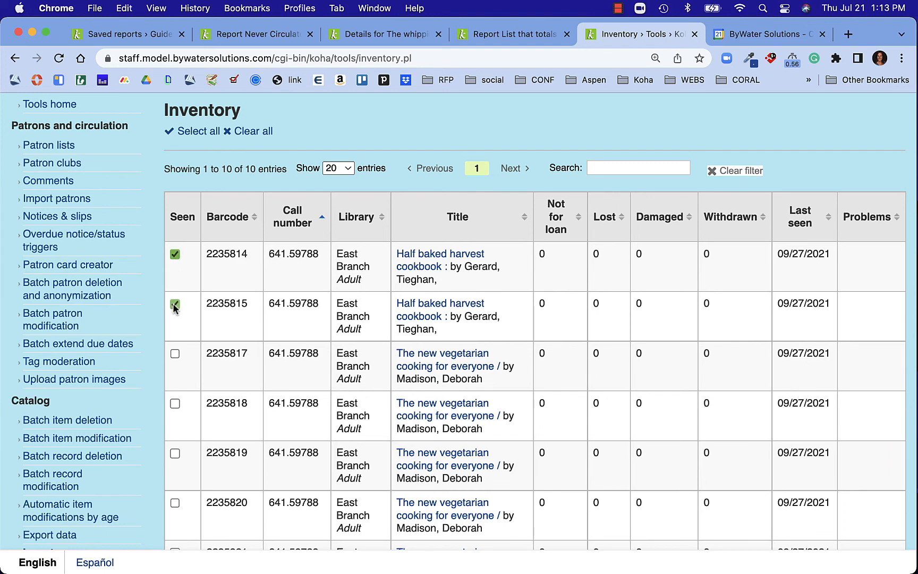
scroll(175, 305, "down", 1)
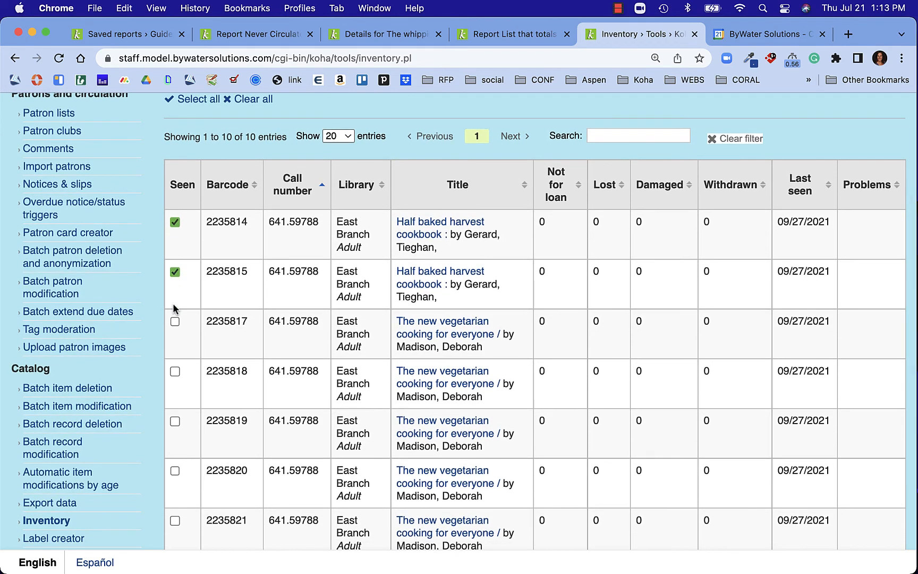
scroll(174, 308, "down", 10)
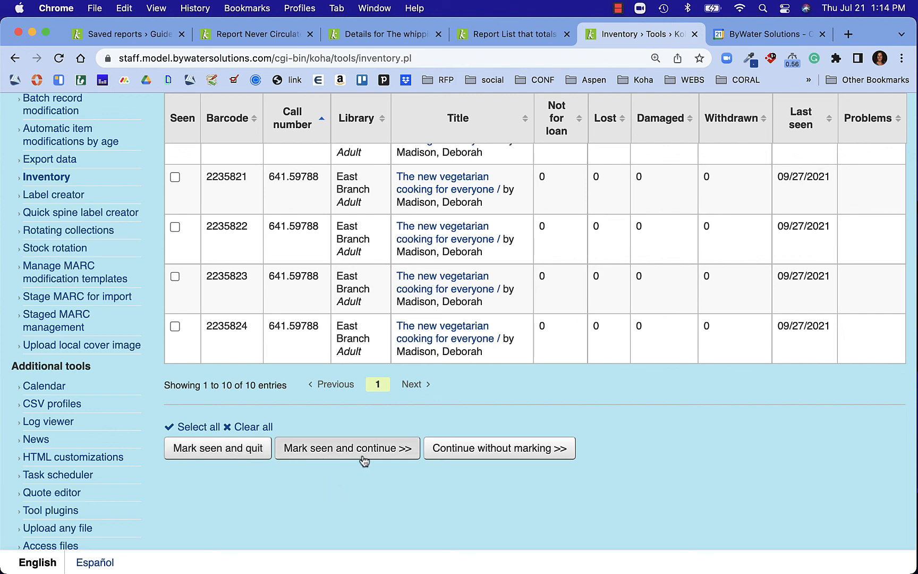
scroll(364, 460, "up", 10)
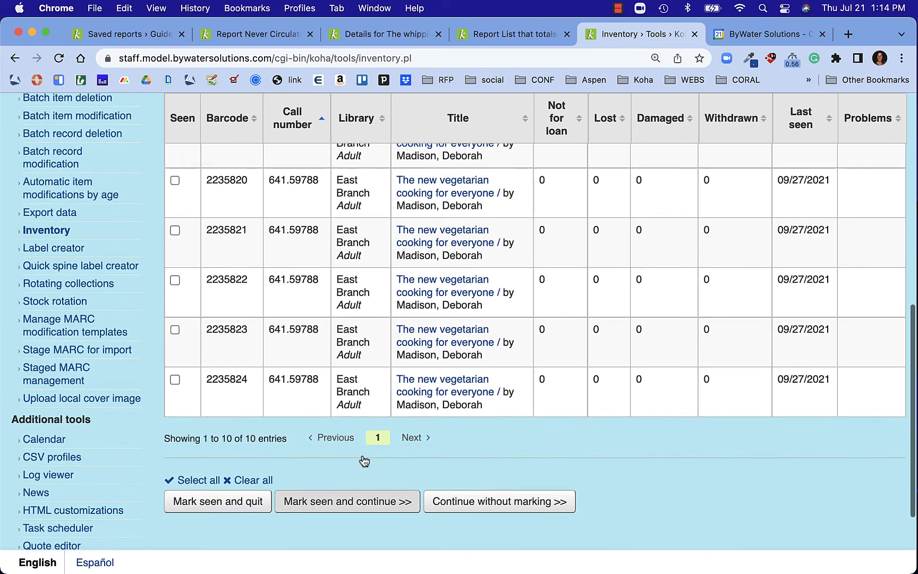